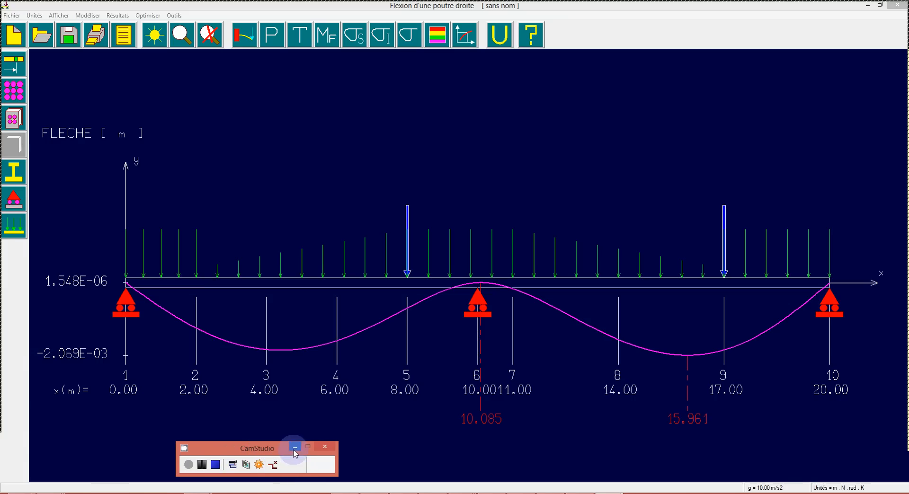
{"action": "left_click", "coordinate": [295, 447]}
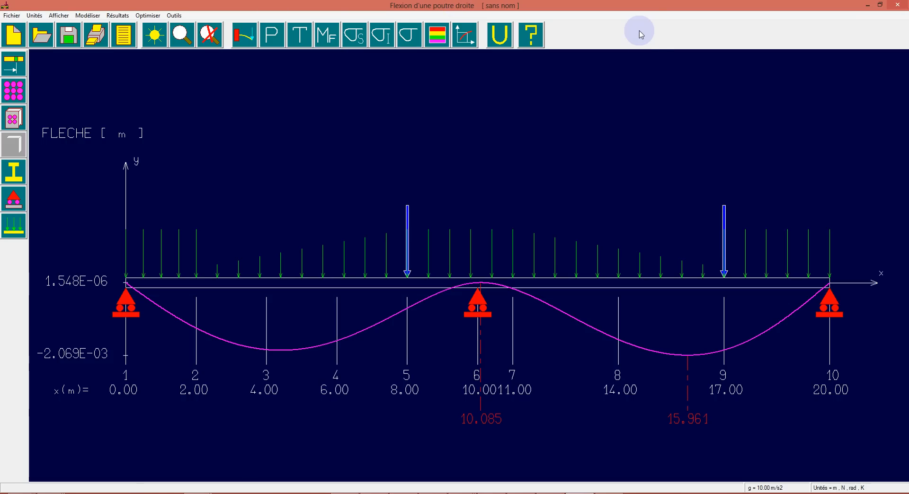
{"action": "left_click_drag", "start_coordinate": [639, 7], "coordinate": [590, 14]}
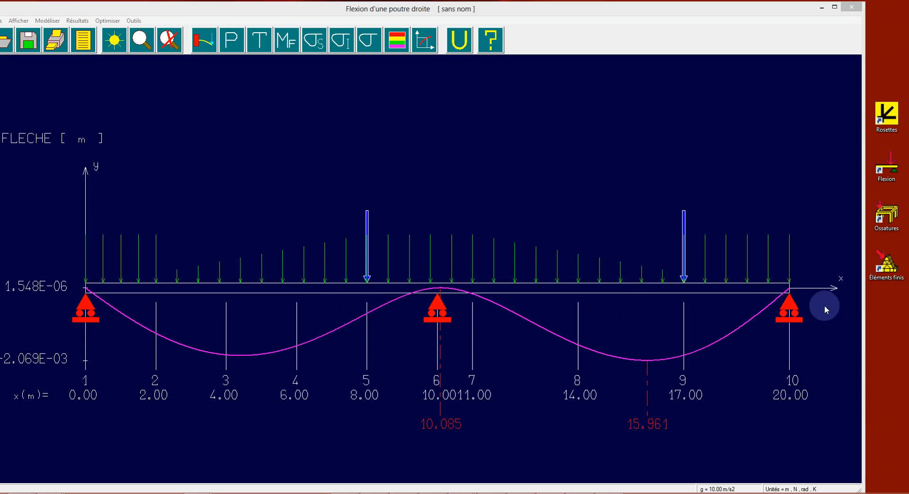
{"action": "left_click_drag", "start_coordinate": [505, 11], "coordinate": [549, 9]}
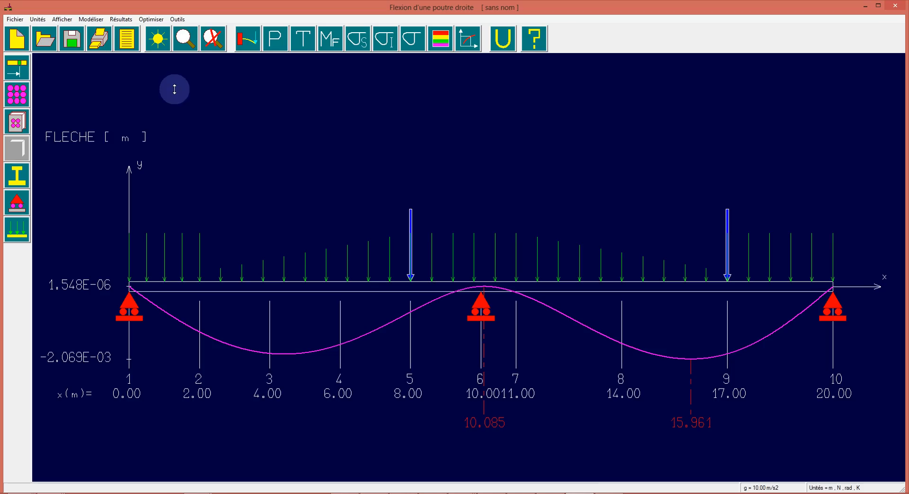
Start a new beam study without saving the current data, and give the beam 9 nodes
{"action": "left_click", "coordinate": [17, 38]}
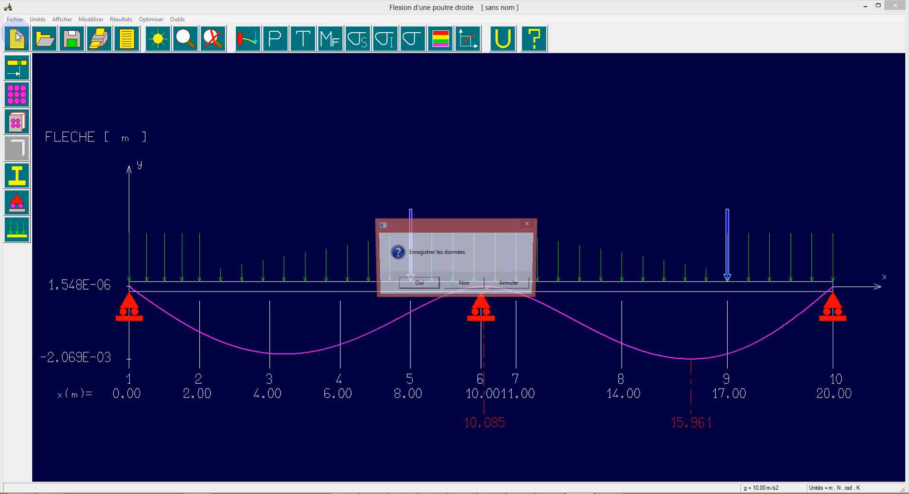
{"action": "left_click", "coordinate": [472, 285]}
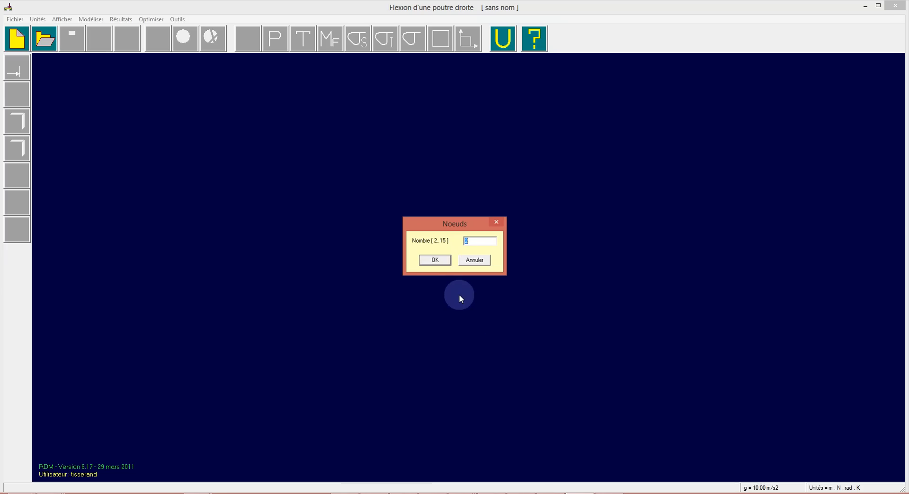
{"action": "type", "text": "9"}
{"action": "key", "text": "Return"}
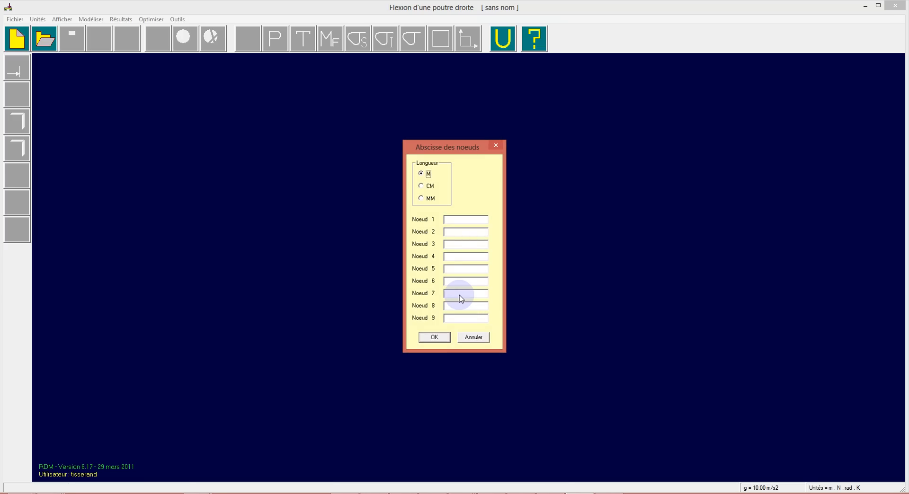
Set the positions of nodes 1 to 9 in metres to 0, 3, 5, 9, 11, 12, 15, 18 and 20
{"action": "left_click", "coordinate": [459, 221]}
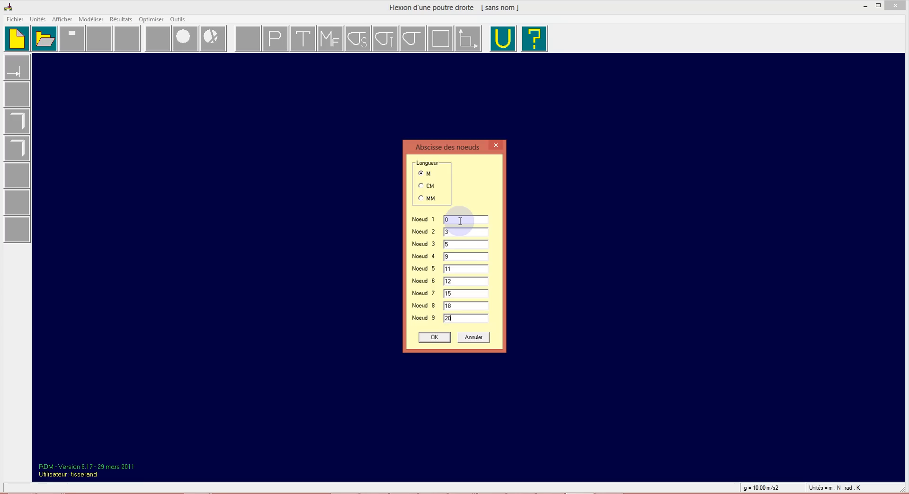
{"action": "left_click", "coordinate": [433, 338]}
{"action": "left_click", "coordinate": [447, 341]}
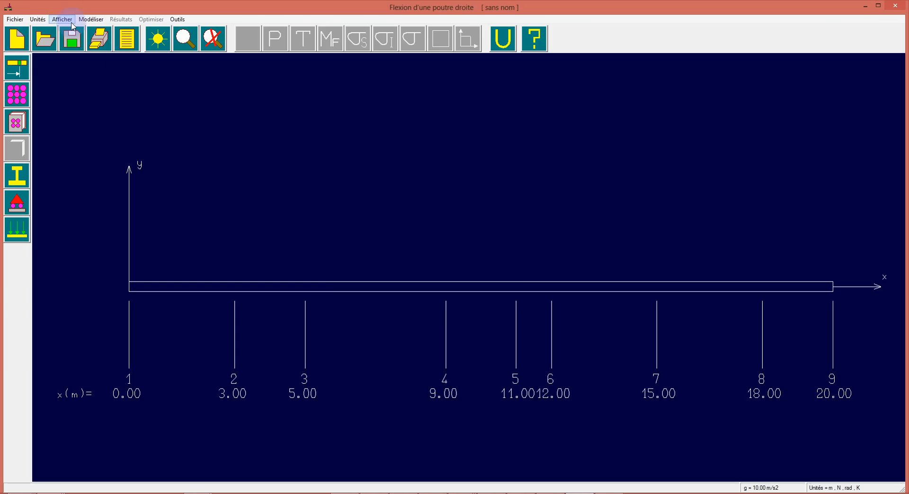
Place simple supports on the beam at nodes 1 and 9, its two ends
{"action": "left_click", "coordinate": [19, 205]}
{"action": "left_click_drag", "start_coordinate": [108, 64], "coordinate": [110, 67]}
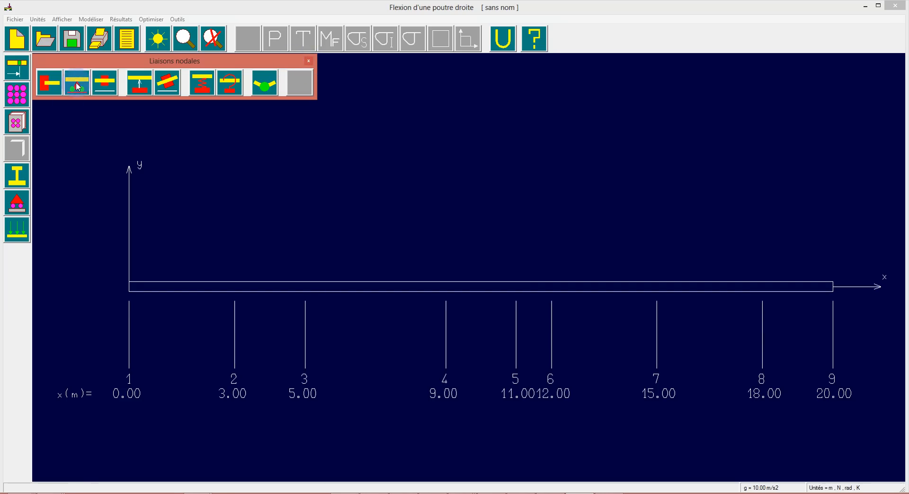
{"action": "left_click", "coordinate": [69, 99]}
{"action": "left_click", "coordinate": [130, 294]}
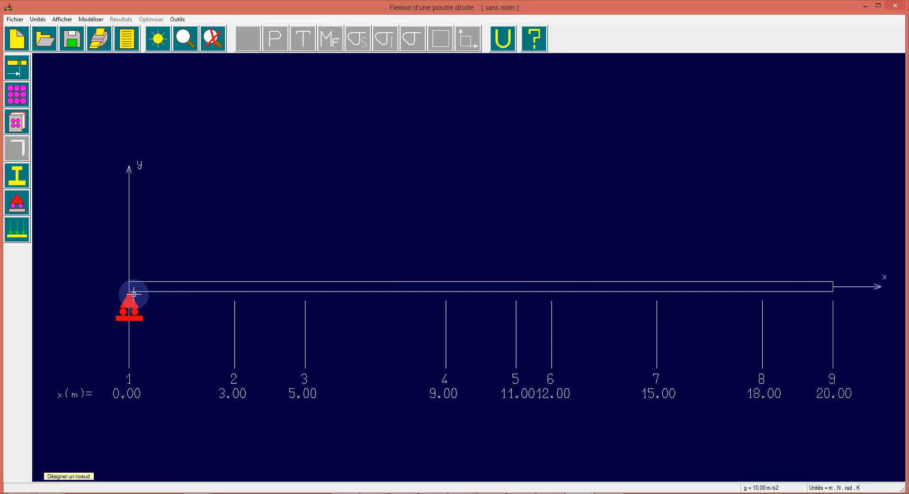
{"action": "left_click", "coordinate": [831, 301]}
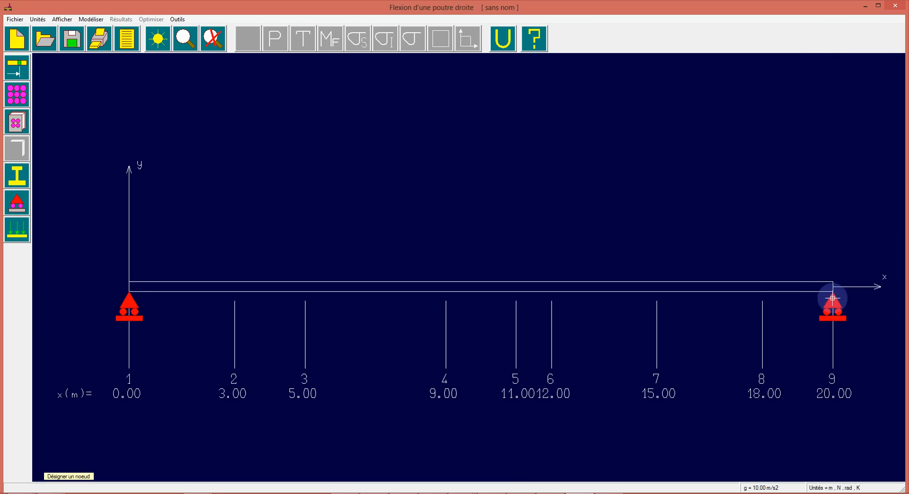
{"action": "right_click", "coordinate": [108, 312]}
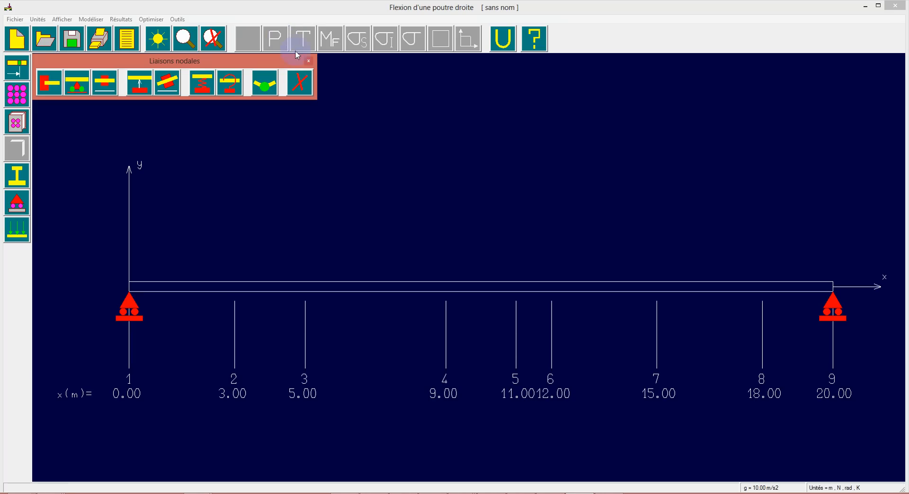
{"action": "left_click", "coordinate": [309, 61]}
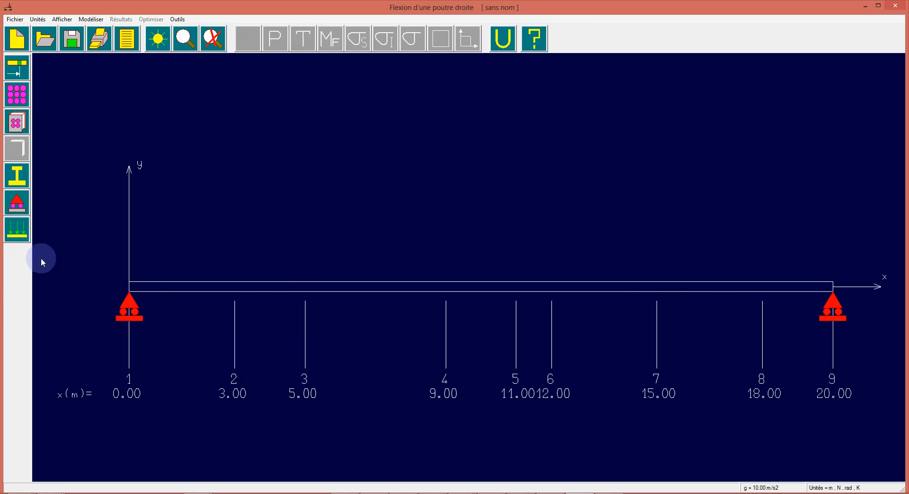
Accept Acier as the beam material with a Young's modulus of 210000 MPa, density 8000 kg/m3 and elastic limit 250 MPa
{"action": "left_click", "coordinate": [27, 68]}
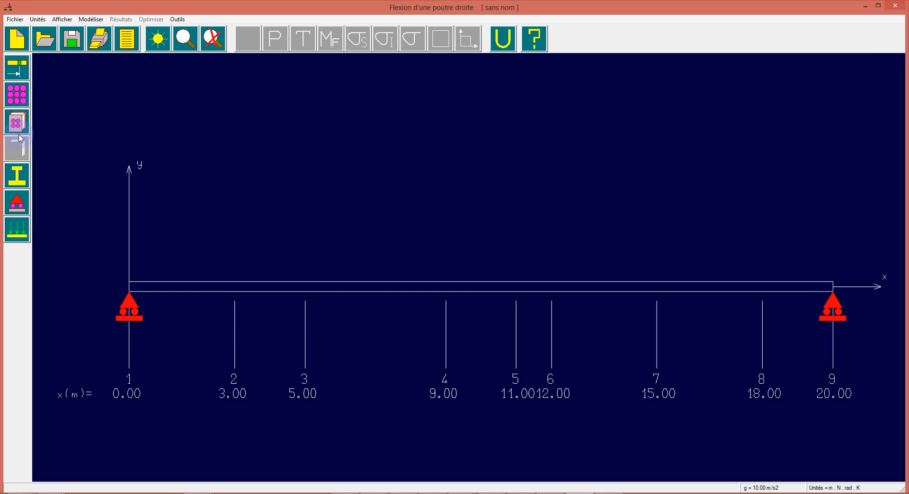
{"action": "left_click", "coordinate": [21, 97]}
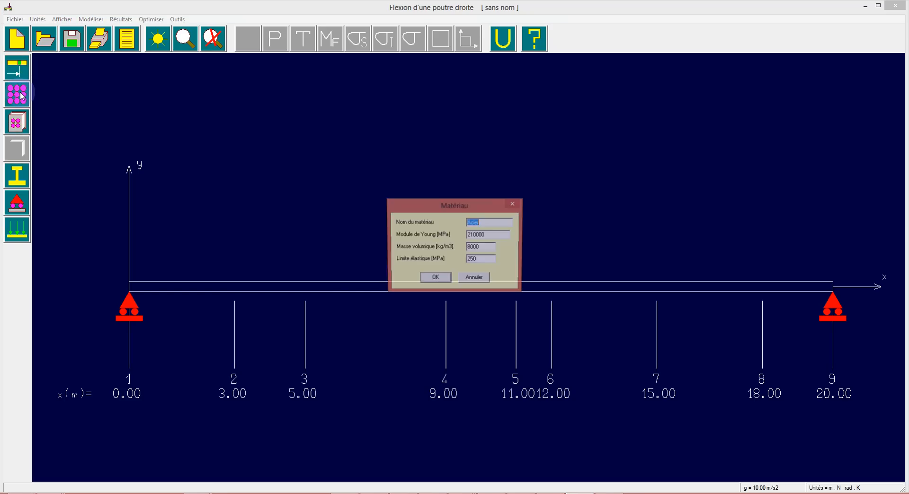
{"action": "left_click", "coordinate": [432, 278]}
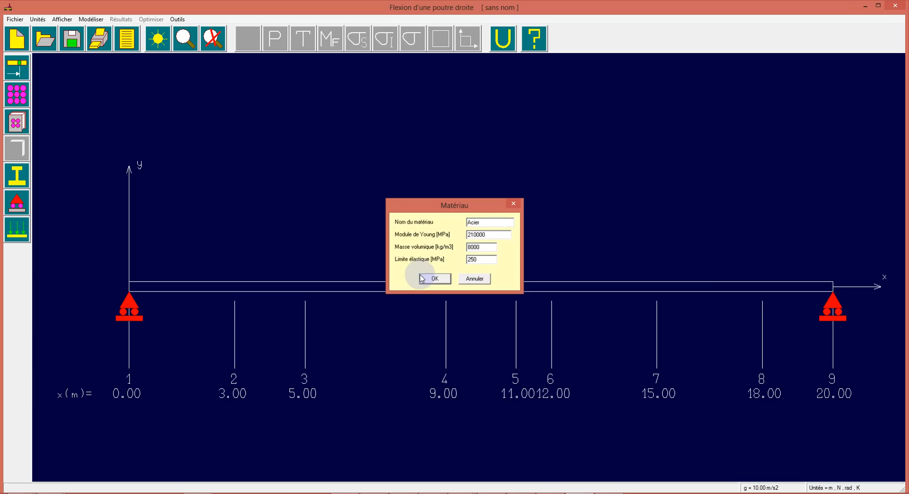
Look through the material library without applying an entry, and review the beam's material properties again
{"action": "left_click", "coordinate": [9, 124]}
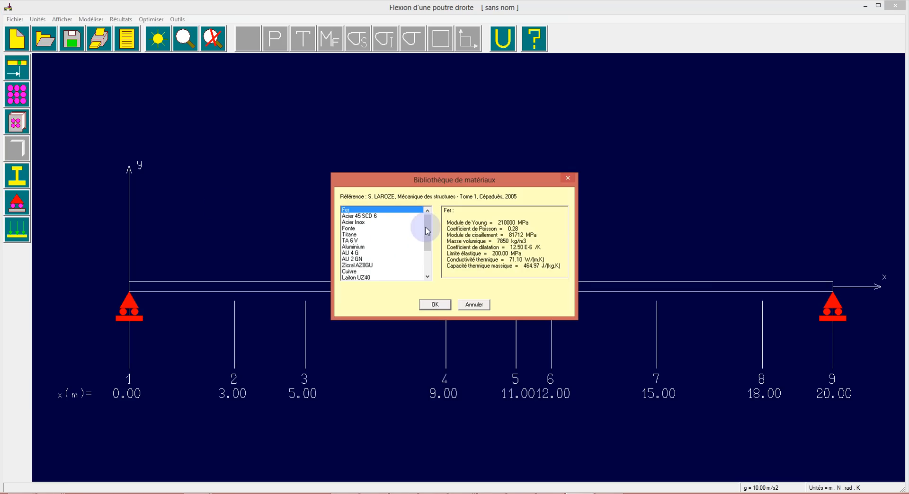
{"action": "mouse_move", "coordinate": [428, 223]}
{"action": "left_mouse_down"}
{"action": "mouse_move", "coordinate": [431, 284]}
{"action": "mouse_move", "coordinate": [429, 213]}
{"action": "mouse_move", "coordinate": [431, 262]}
{"action": "mouse_move", "coordinate": [424, 236]}
{"action": "left_mouse_up"}
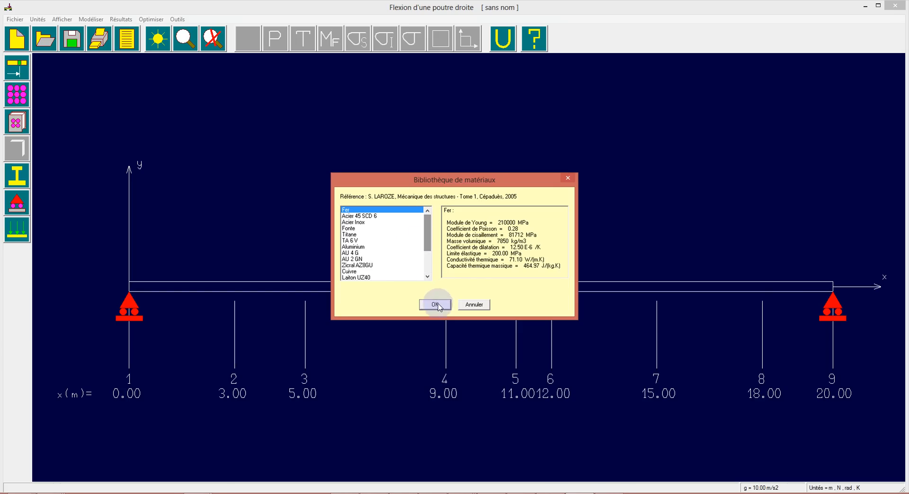
{"action": "left_click", "coordinate": [568, 178]}
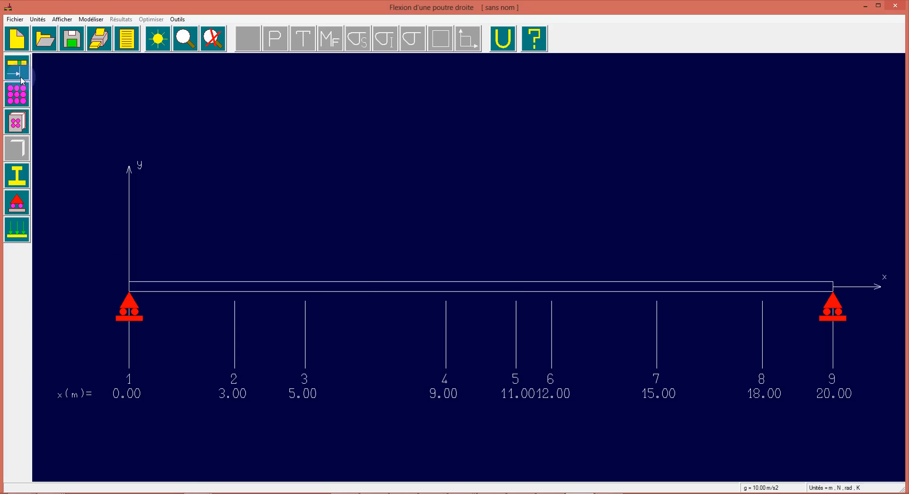
{"action": "left_click", "coordinate": [17, 94]}
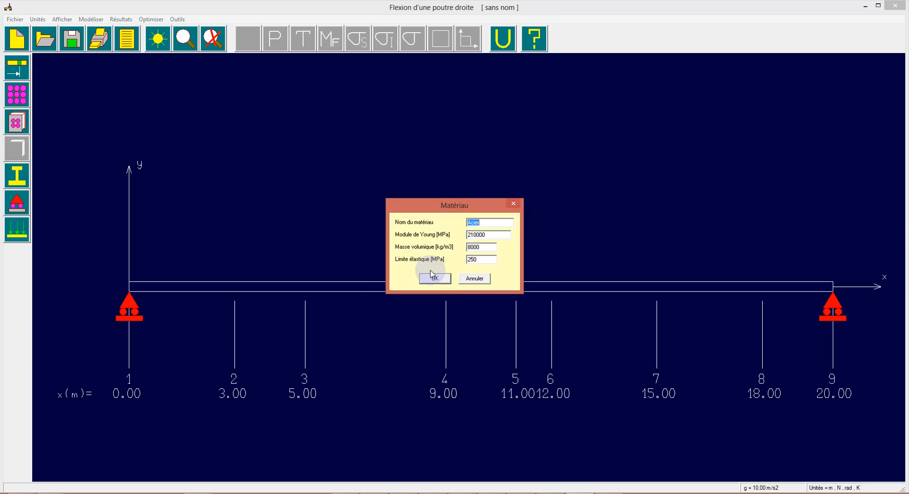
{"action": "left_click", "coordinate": [436, 278]}
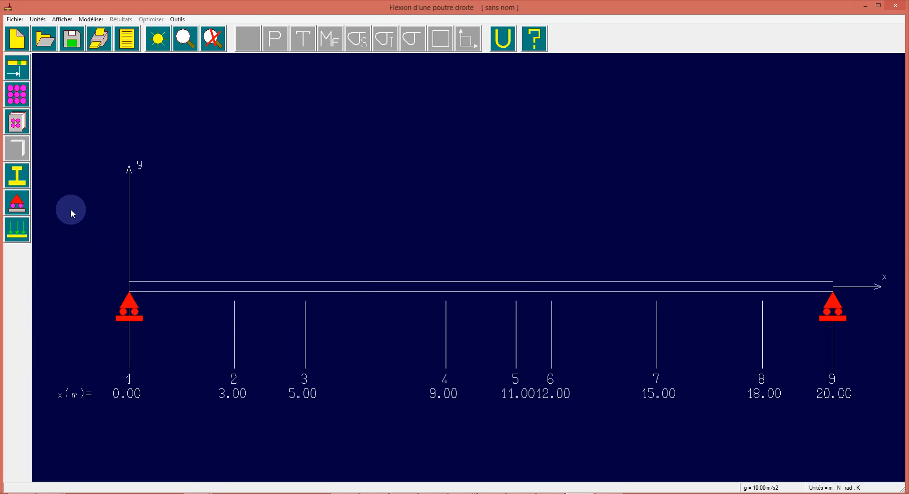
Open the cross-section choices for the beam
{"action": "left_click", "coordinate": [19, 184]}
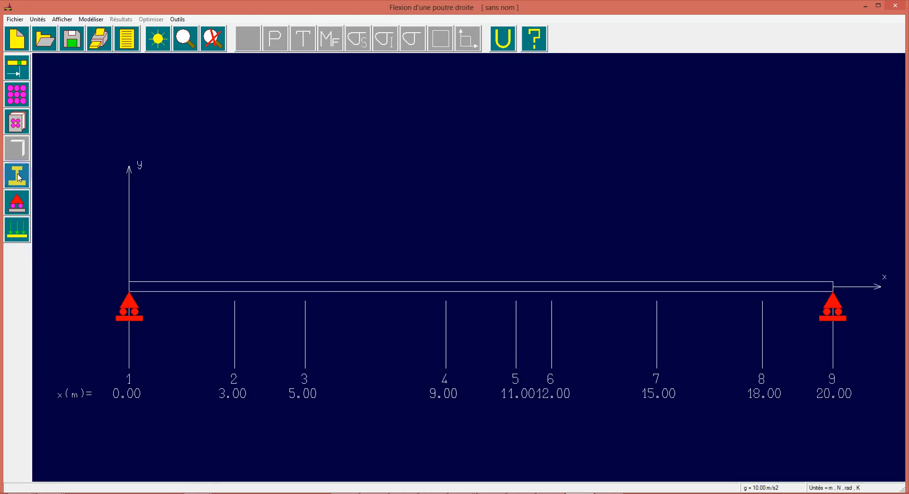
{"action": "left_click", "coordinate": [19, 177]}
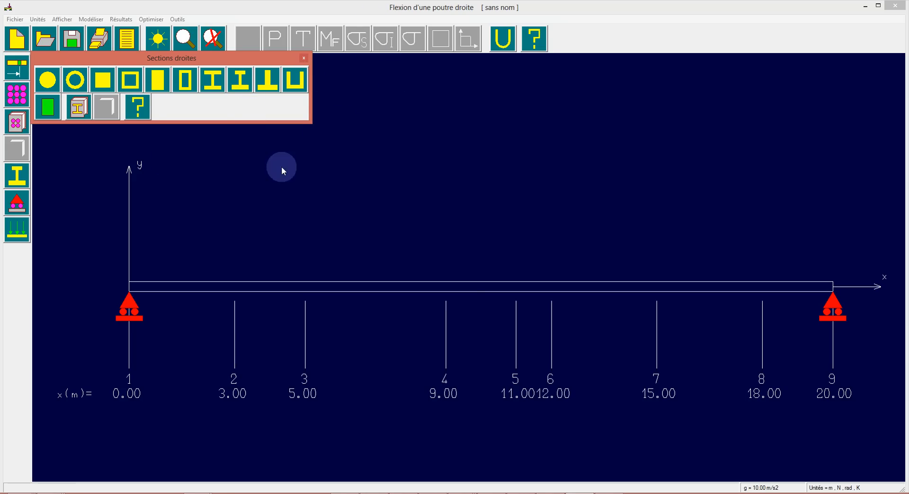
{"action": "left_click", "coordinate": [44, 109]}
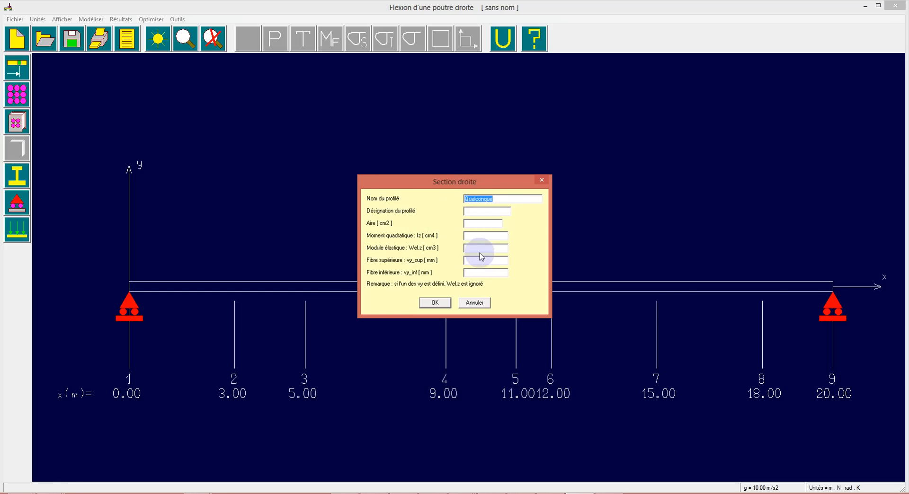
{"action": "left_click", "coordinate": [432, 304]}
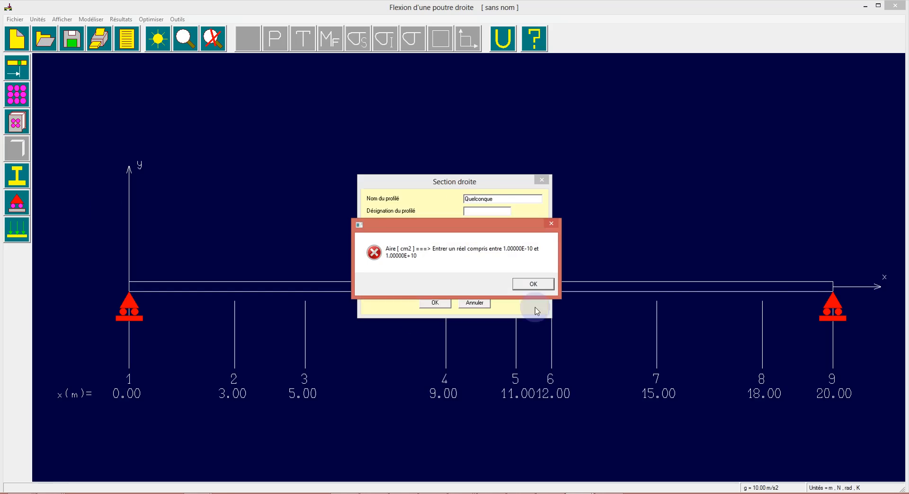
{"action": "left_click", "coordinate": [529, 286]}
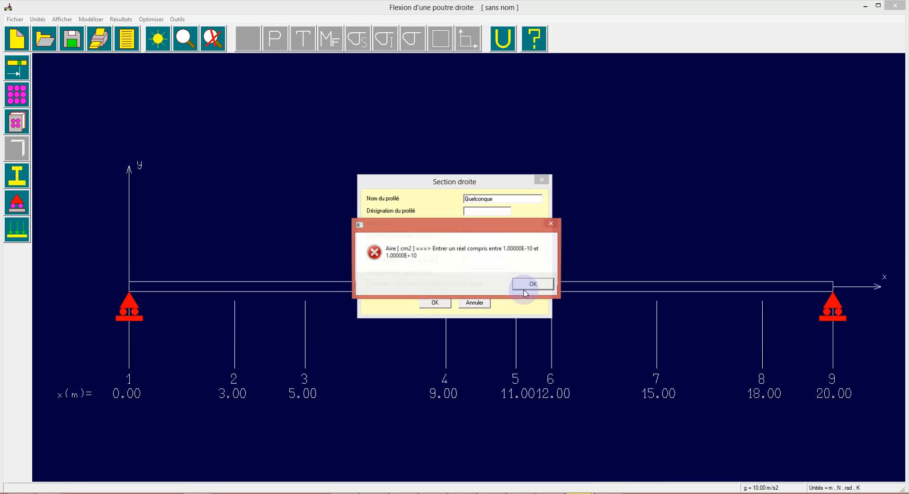
{"action": "left_click", "coordinate": [530, 286]}
{"action": "left_click", "coordinate": [475, 303]}
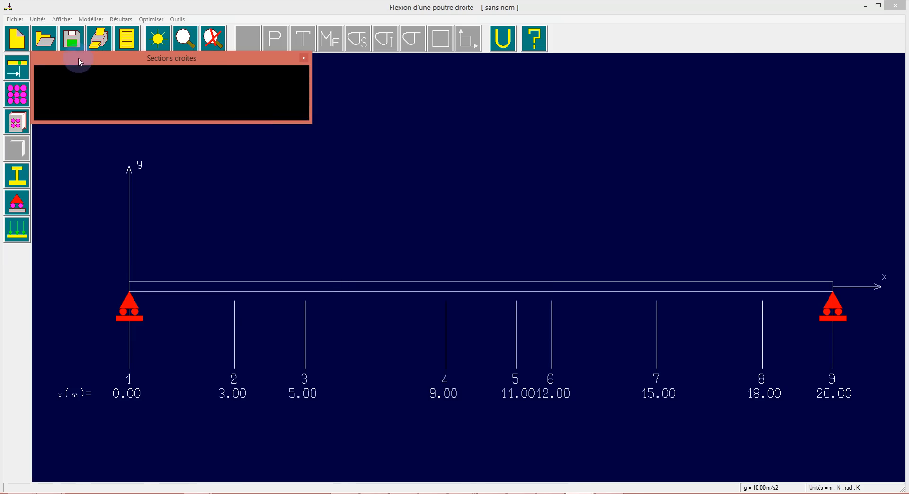
Assign an IPE 200 section from the profile library to the beam, with a rotation of 0°
{"action": "left_click", "coordinate": [85, 109]}
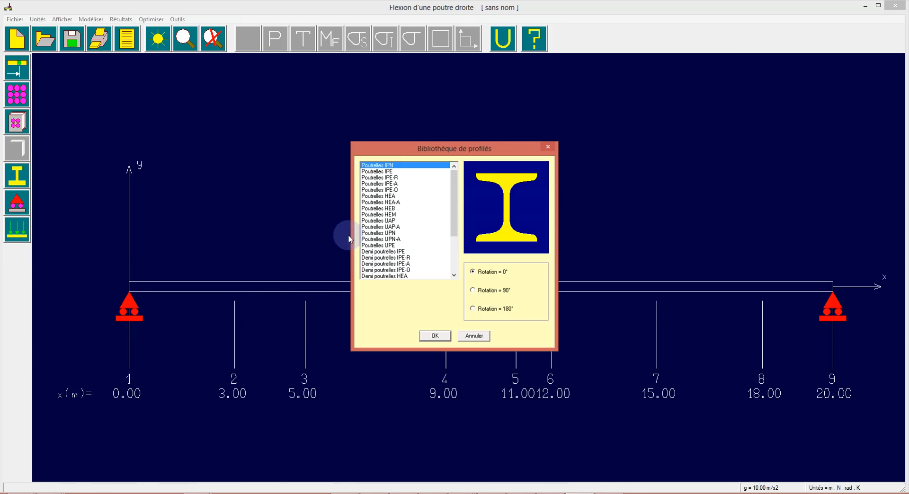
{"action": "left_click", "coordinate": [394, 172]}
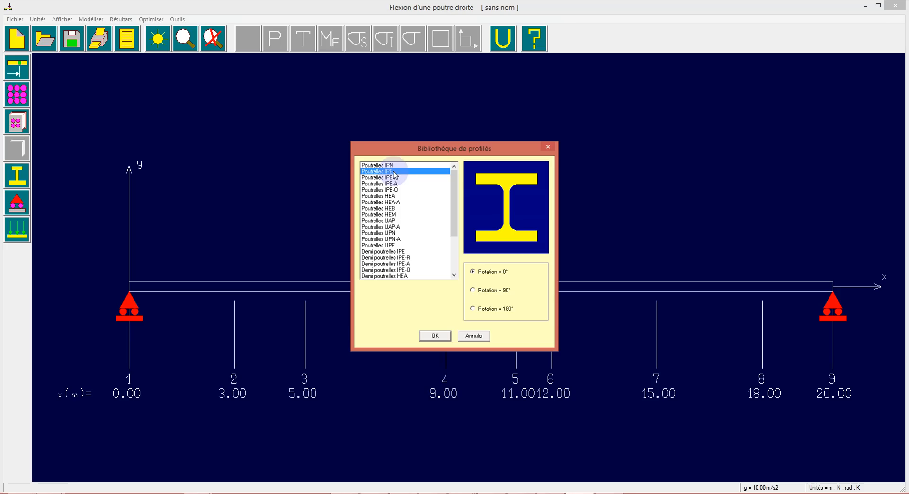
{"action": "left_click", "coordinate": [435, 337]}
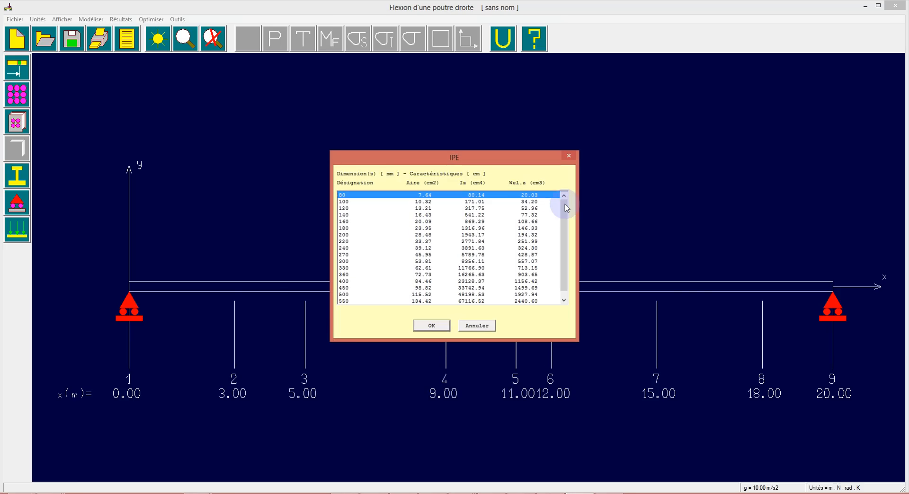
{"action": "left_click_drag", "start_coordinate": [566, 206], "coordinate": [567, 217]}
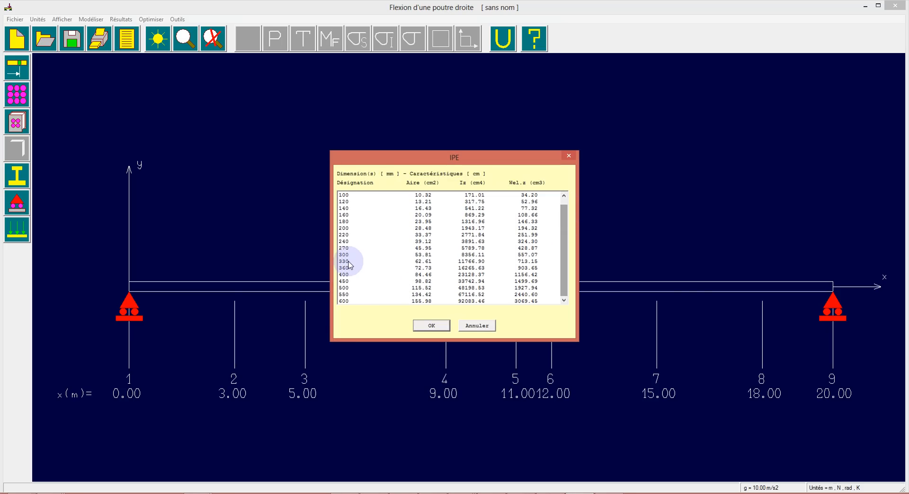
{"action": "left_click", "coordinate": [351, 228]}
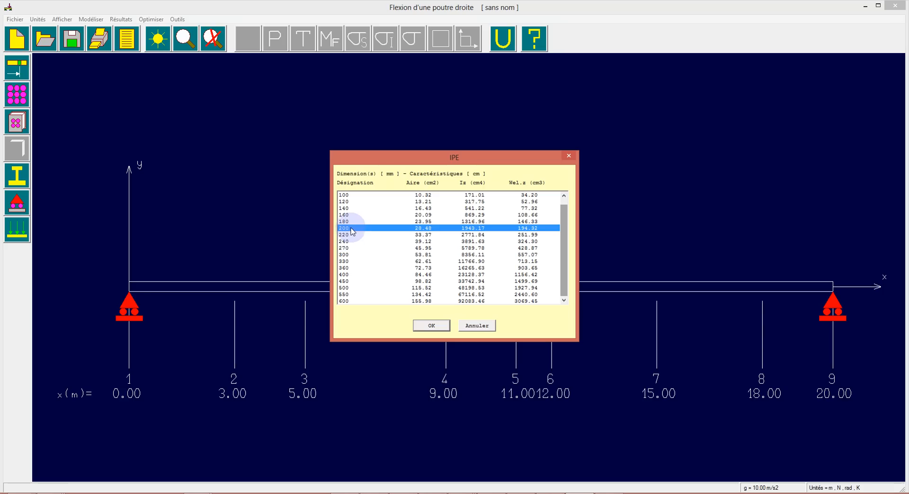
{"action": "left_click", "coordinate": [432, 327]}
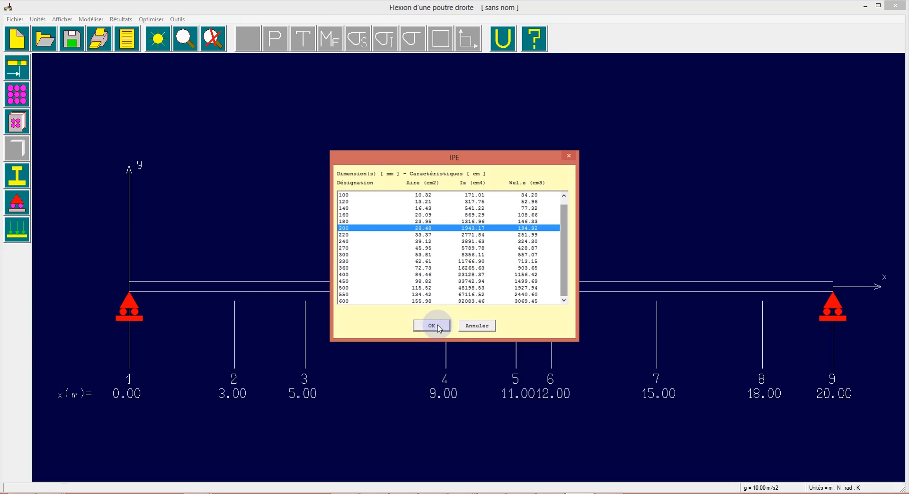
{"action": "left_click", "coordinate": [439, 326]}
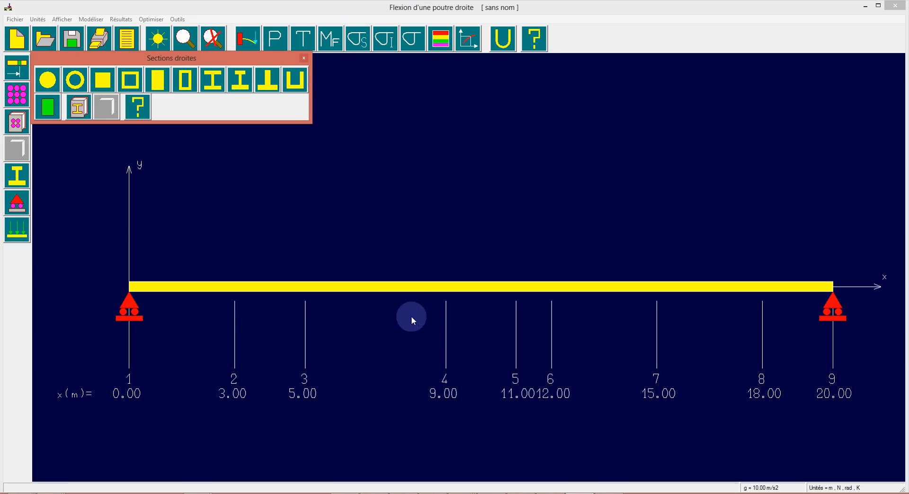
Add the beam's self-weight as a load, with gravity of 10 m/s2
{"action": "left_click", "coordinate": [22, 231]}
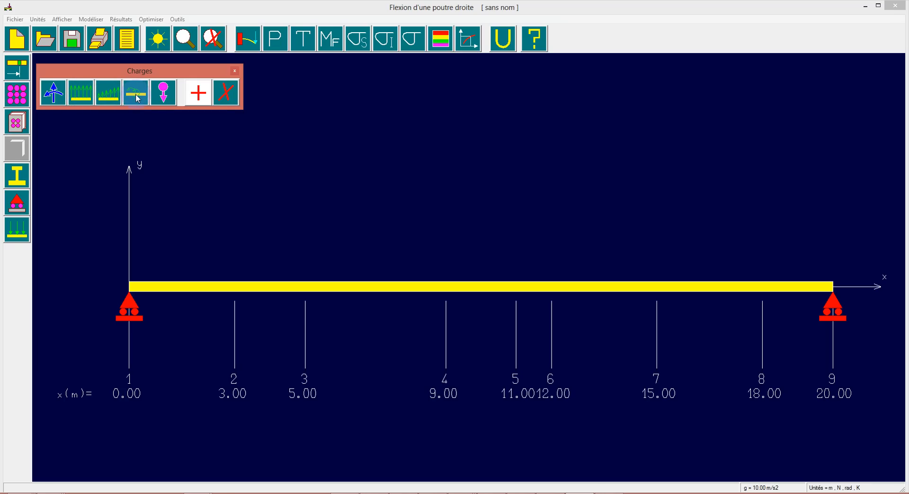
{"action": "left_click", "coordinate": [166, 96]}
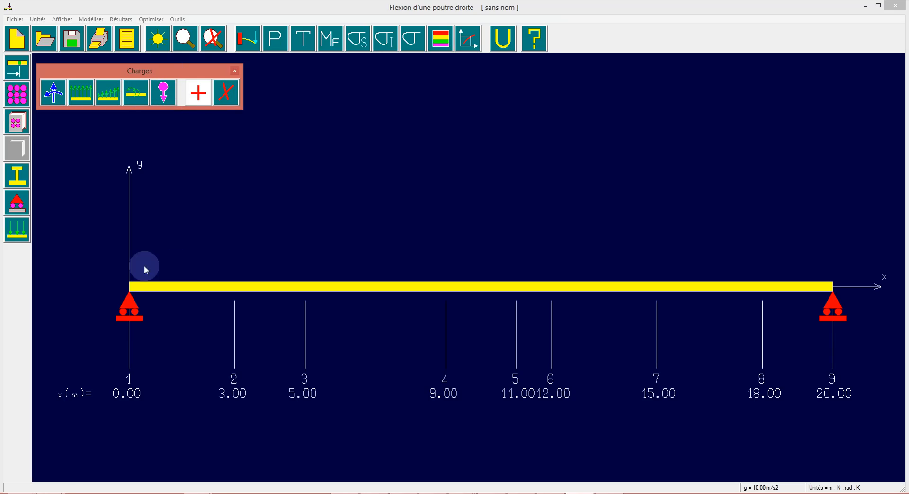
{"action": "left_click", "coordinate": [163, 97]}
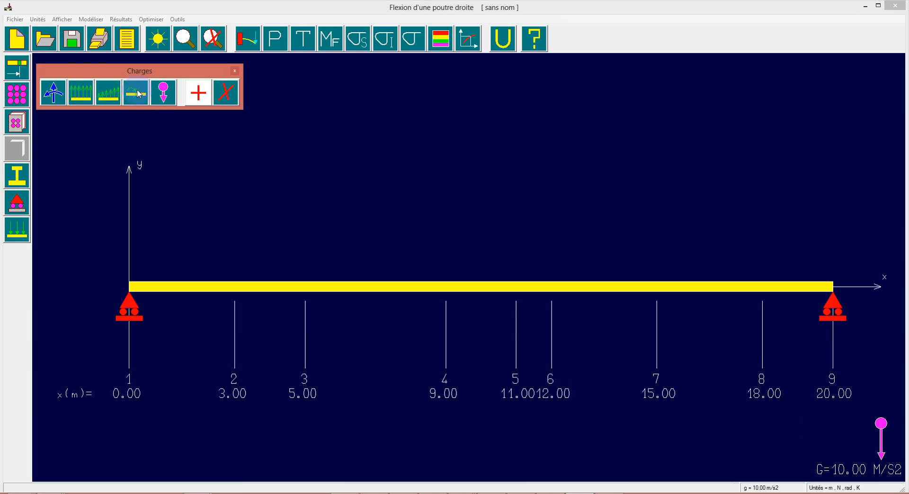
Apply nodal forces with Fy of -100 N to the beam at nodes 3, 7 and 5
{"action": "left_click", "coordinate": [54, 94]}
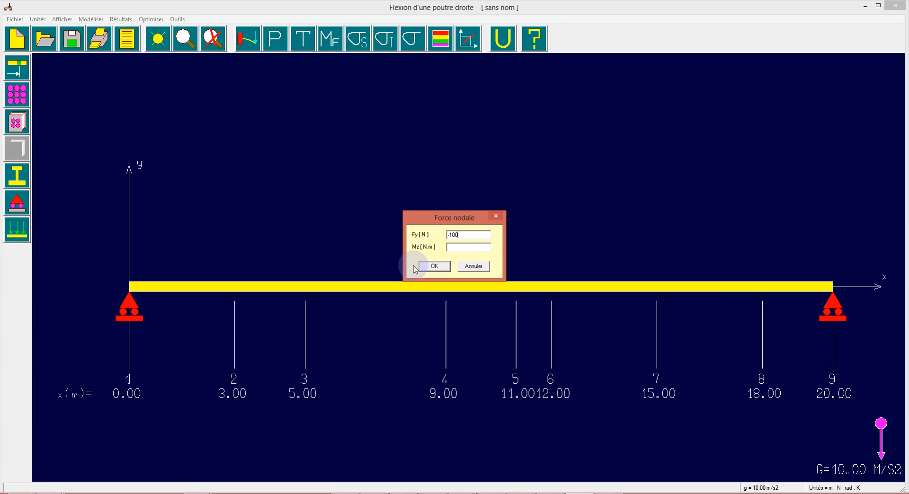
{"action": "left_click", "coordinate": [435, 266]}
{"action": "left_click", "coordinate": [303, 296]}
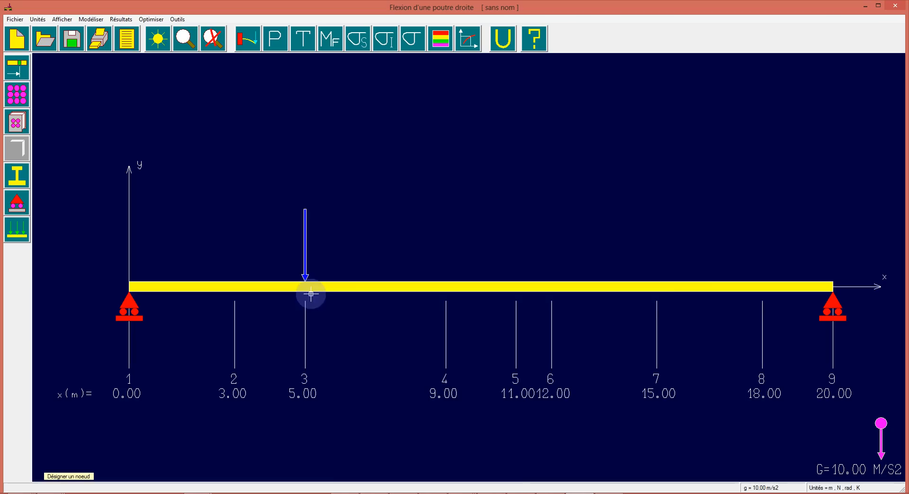
{"action": "left_click", "coordinate": [656, 293]}
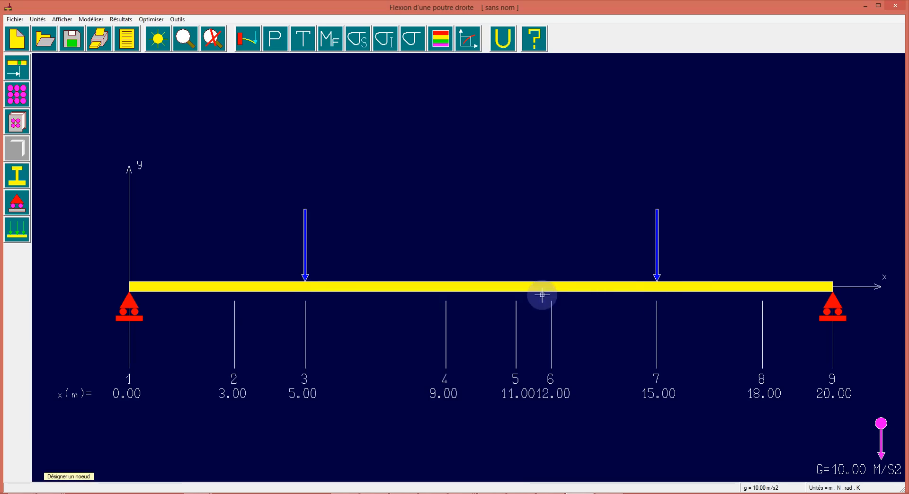
{"action": "left_click", "coordinate": [516, 297]}
{"action": "right_click", "coordinate": [451, 463]}
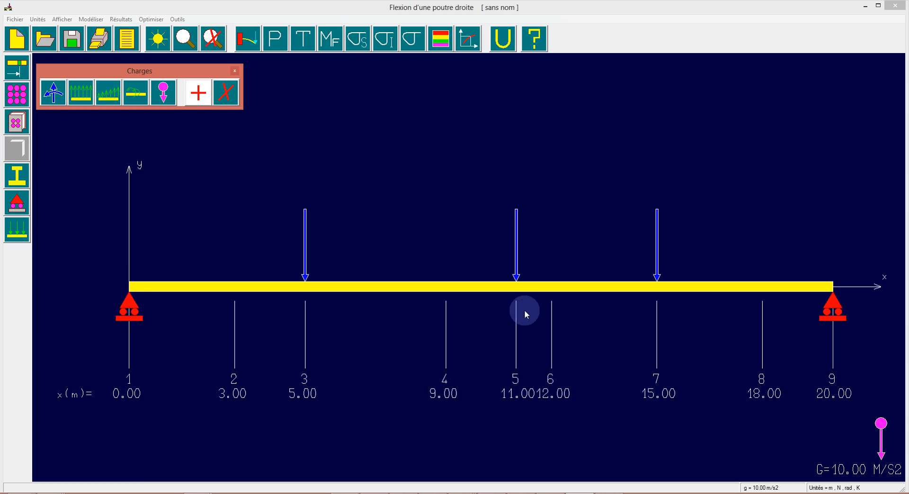
Delete the nodal force at node 5
{"action": "left_click", "coordinate": [226, 97]}
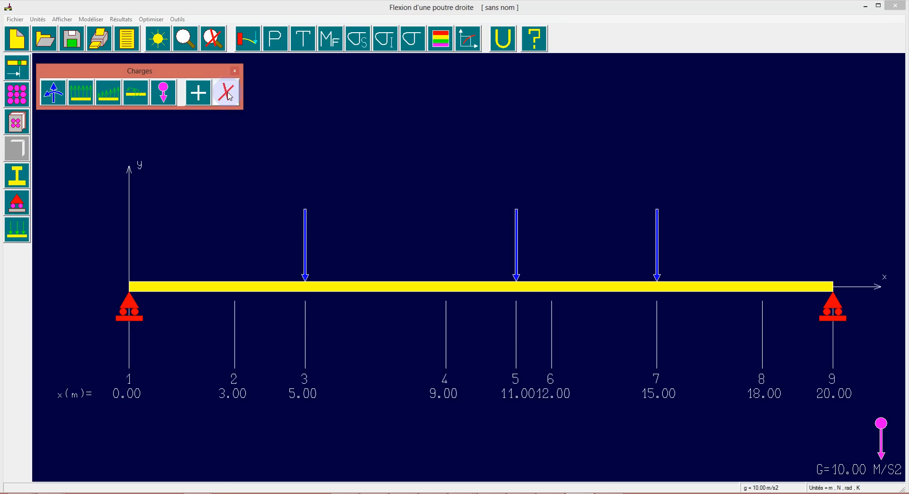
{"action": "left_click", "coordinate": [53, 95]}
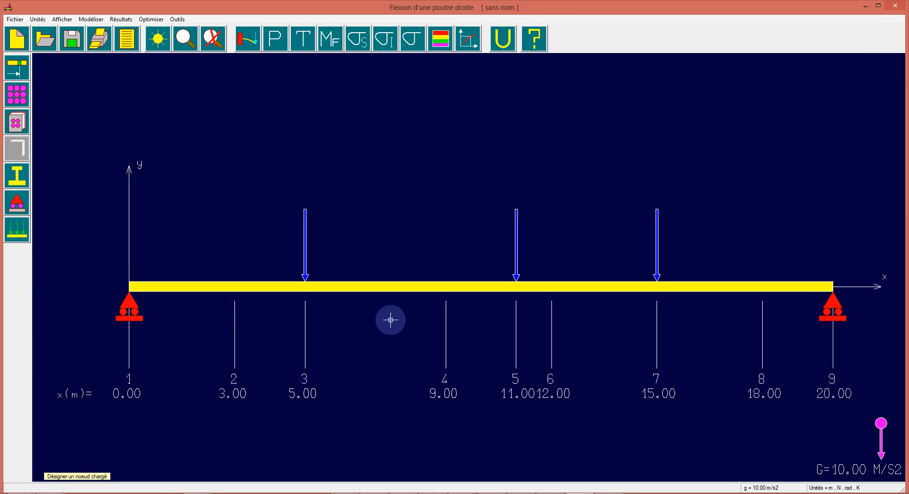
{"action": "left_click", "coordinate": [517, 277]}
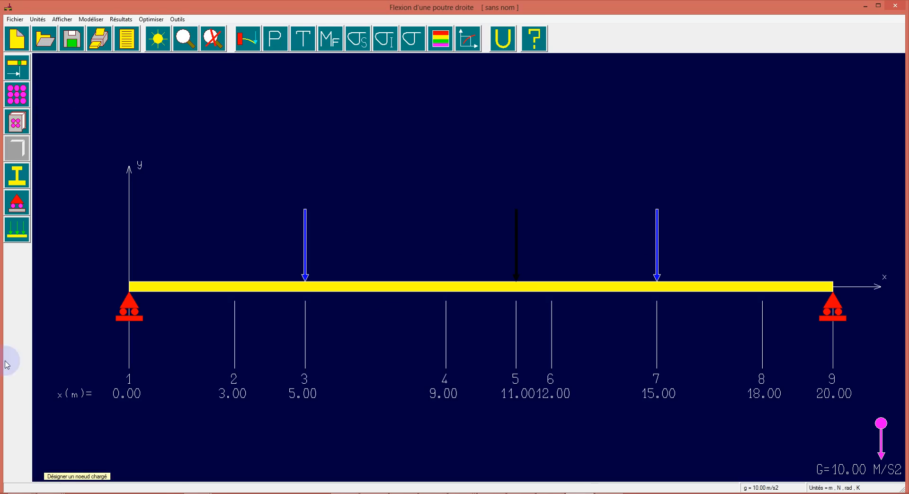
{"action": "right_click", "coordinate": [479, 361]}
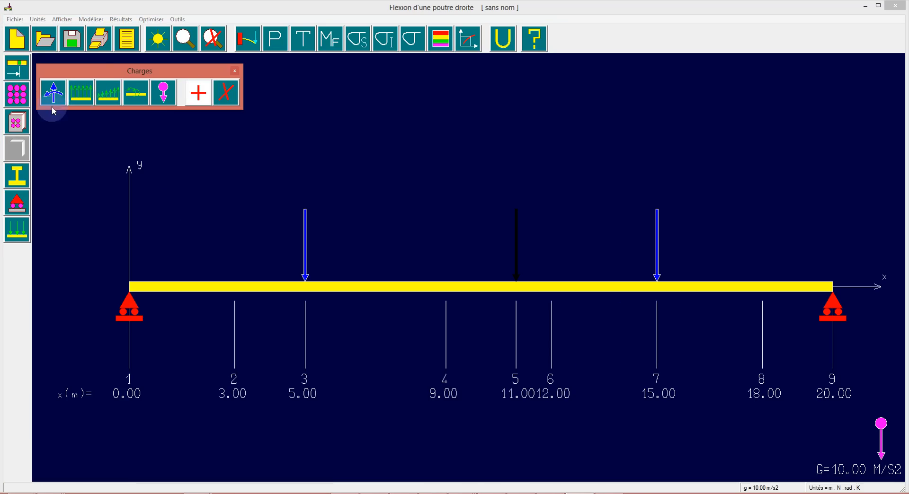
Apply a uniformly distributed load of -200 N/m from node 1 to node 3 and from node 7 to node 9
{"action": "left_click", "coordinate": [80, 93]}
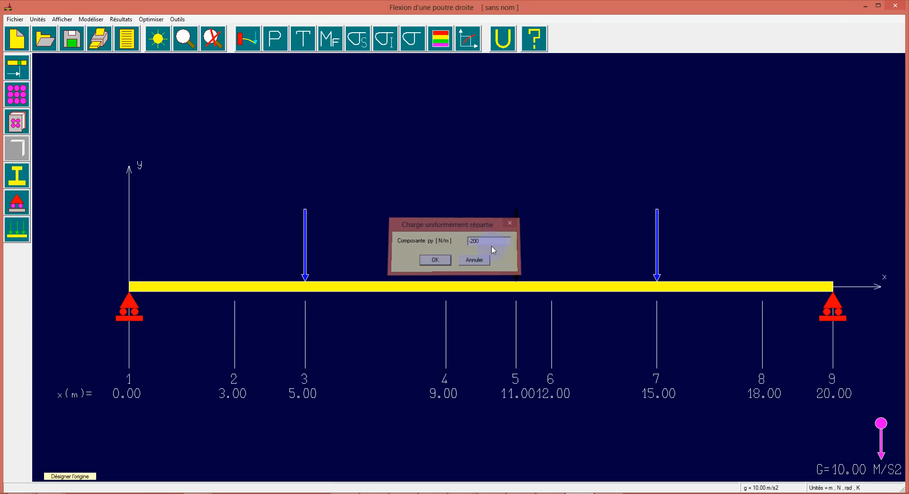
{"action": "key", "text": "Return"}
{"action": "left_click", "coordinate": [118, 290]}
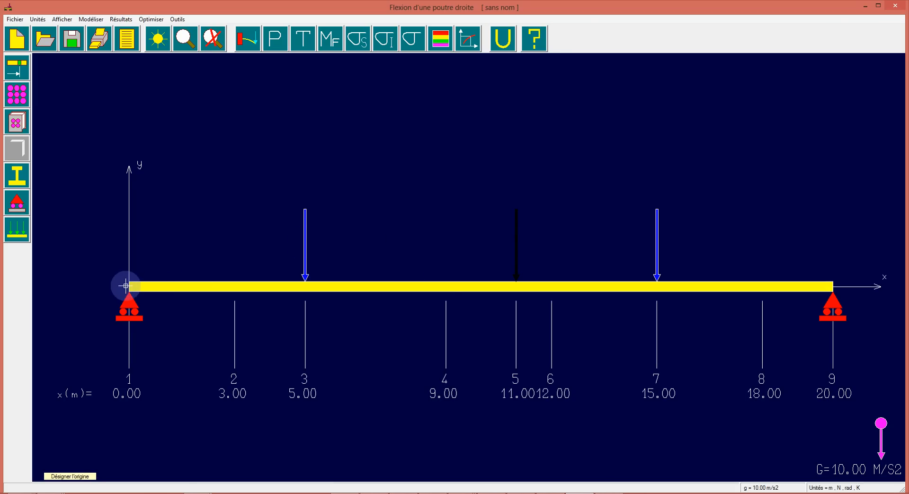
{"action": "left_click", "coordinate": [308, 279]}
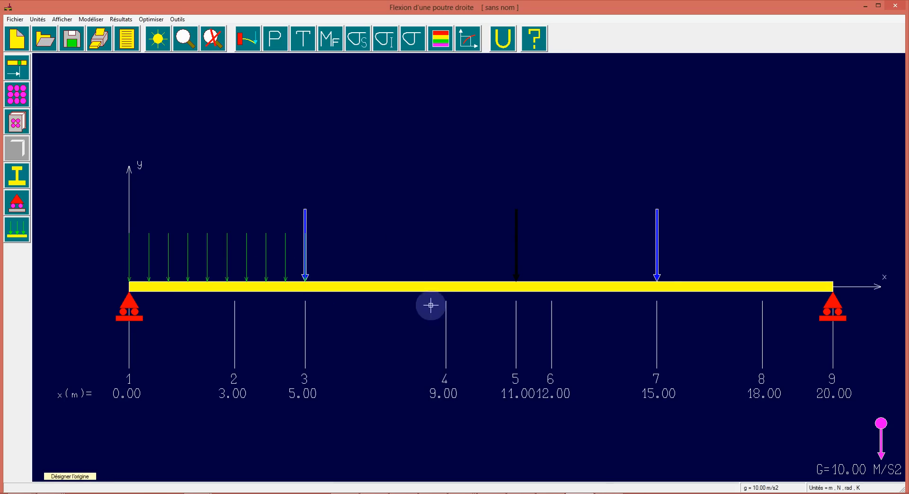
{"action": "left_click", "coordinate": [659, 282]}
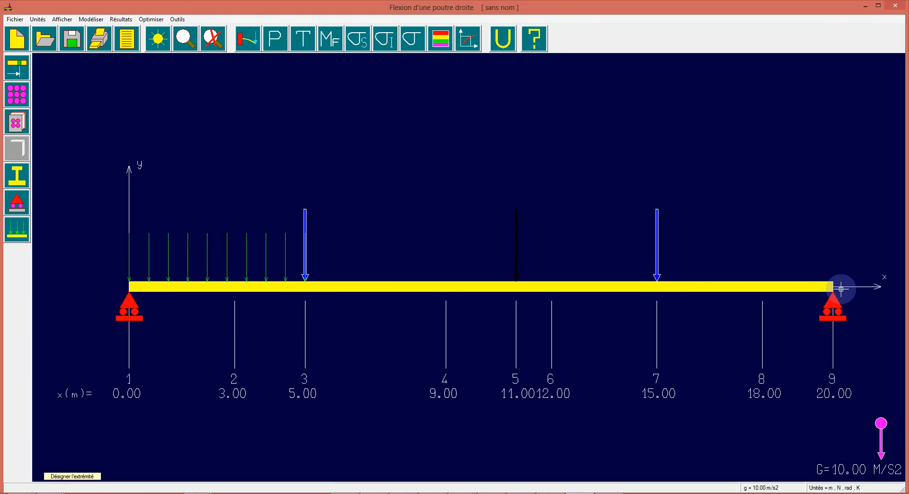
{"action": "left_click", "coordinate": [831, 285]}
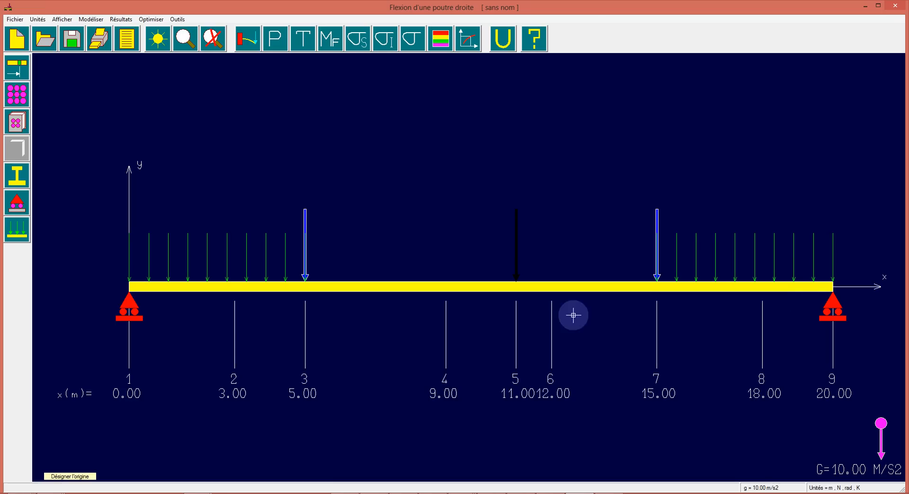
{"action": "right_click", "coordinate": [66, 59]}
Apply a linearly distributed load from -50 to -150 N/m between nodes 3 and 5, and again between nodes 5 and 7
{"action": "left_click", "coordinate": [112, 92]}
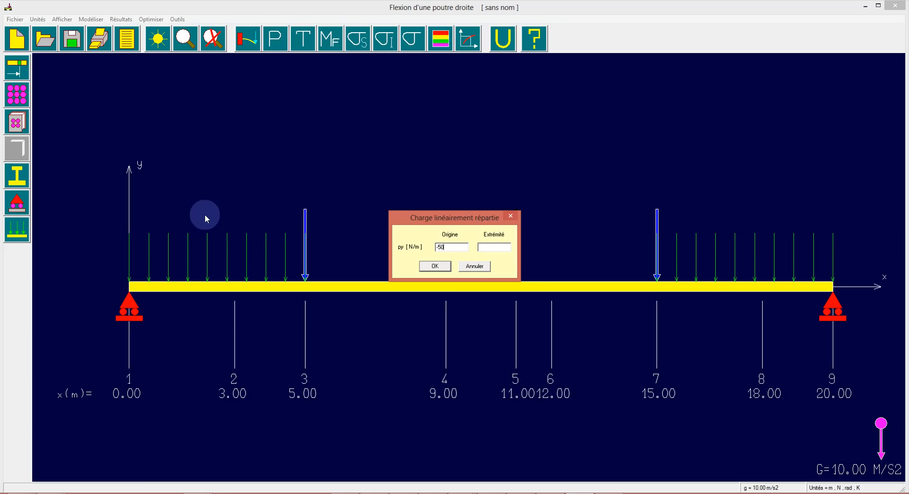
{"action": "left_click", "coordinate": [497, 248]}
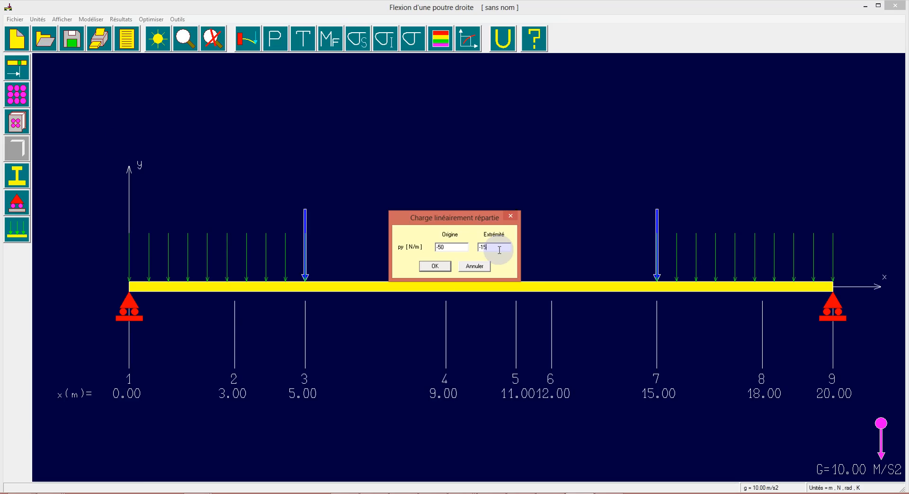
{"action": "left_click", "coordinate": [444, 267]}
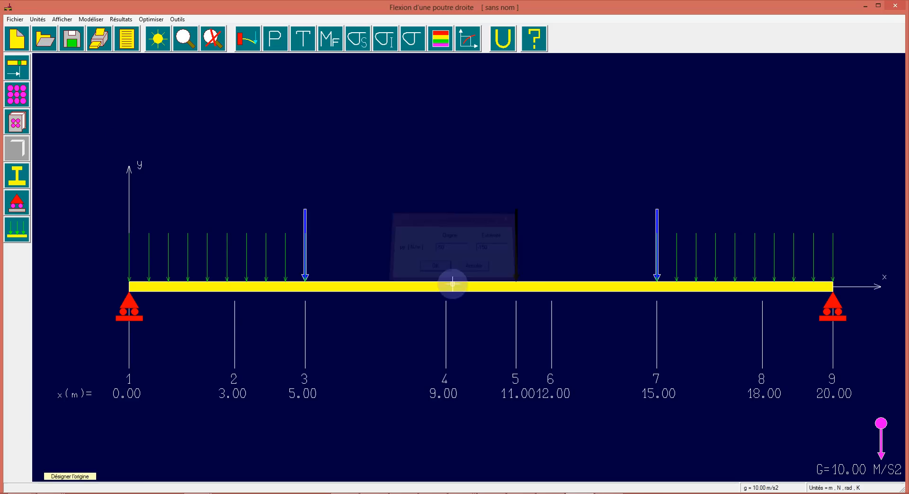
{"action": "left_click", "coordinate": [305, 280]}
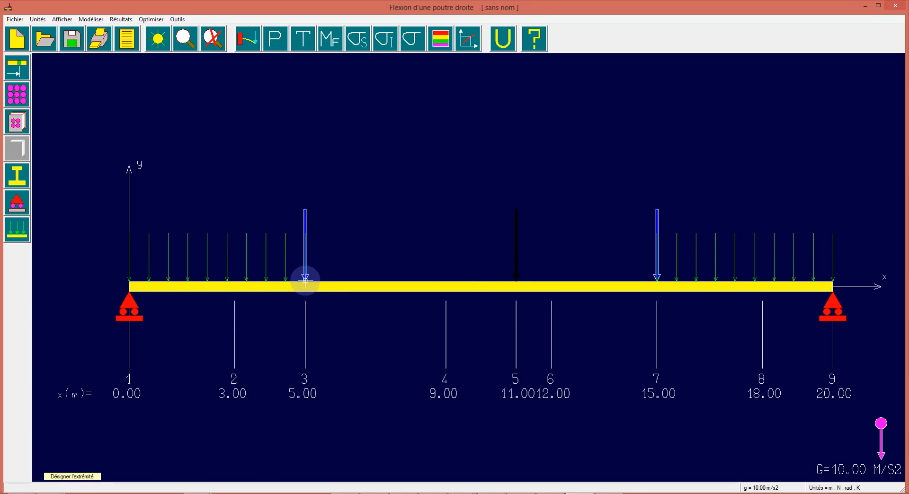
{"action": "left_click", "coordinate": [517, 282]}
{"action": "left_click", "coordinate": [520, 283]}
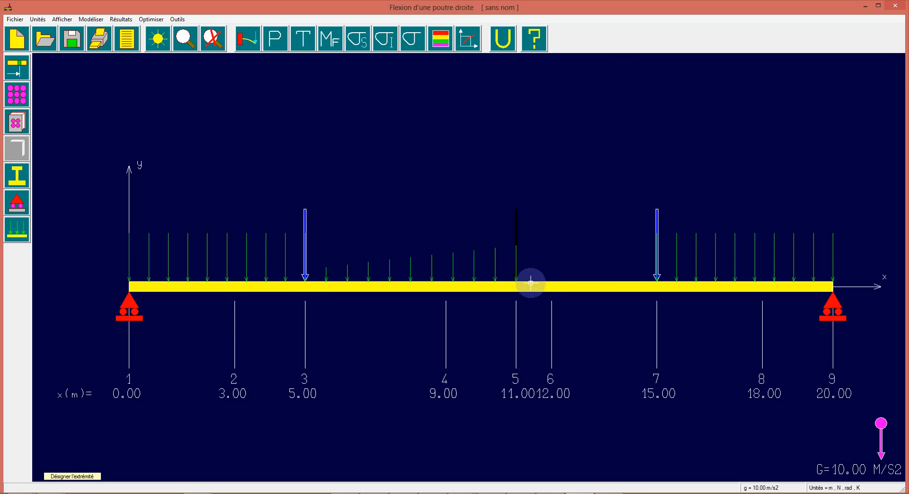
{"action": "left_click", "coordinate": [656, 284]}
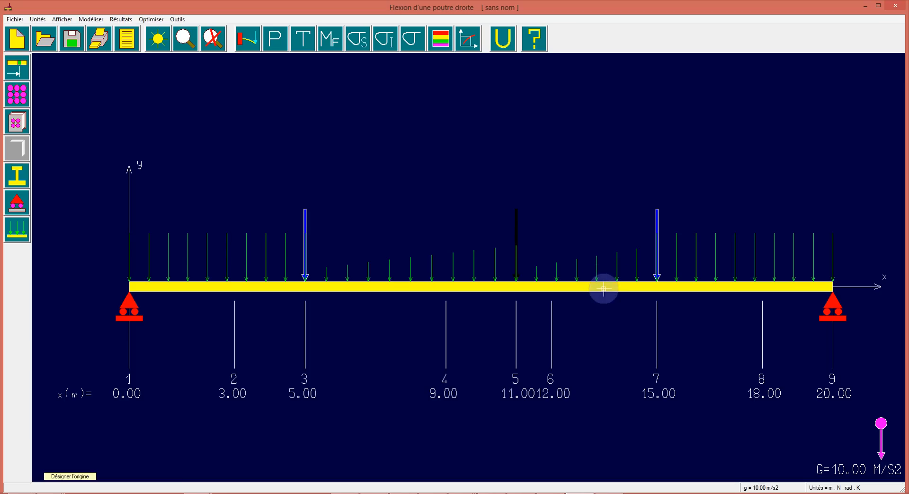
{"action": "right_click", "coordinate": [597, 276]}
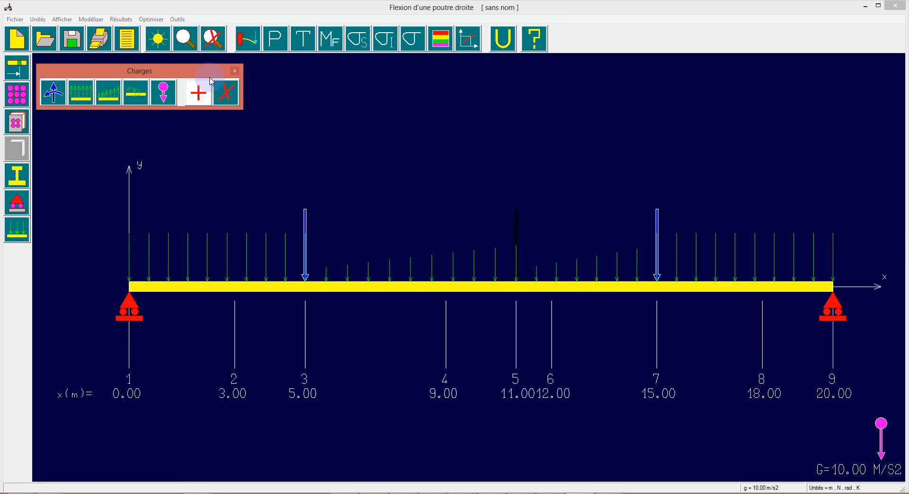
Delete the linearly distributed load between nodes 5 and 7
{"action": "left_click", "coordinate": [110, 90]}
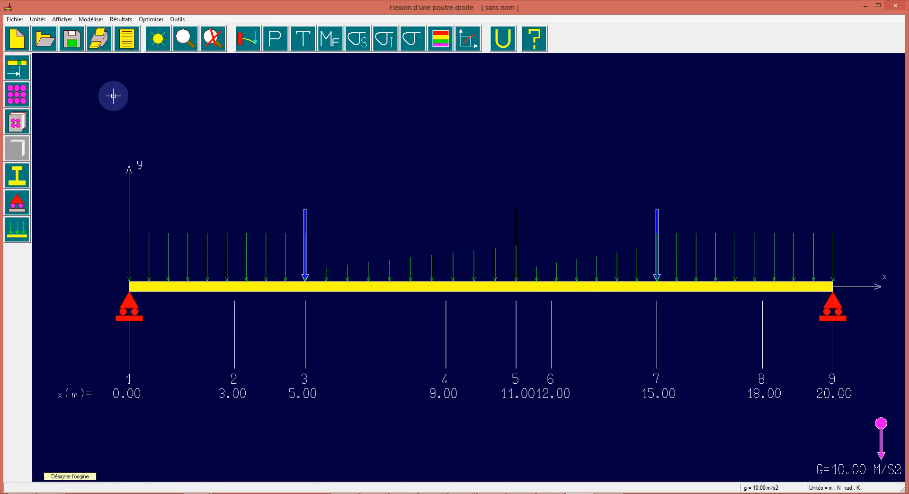
{"action": "left_click", "coordinate": [516, 279]}
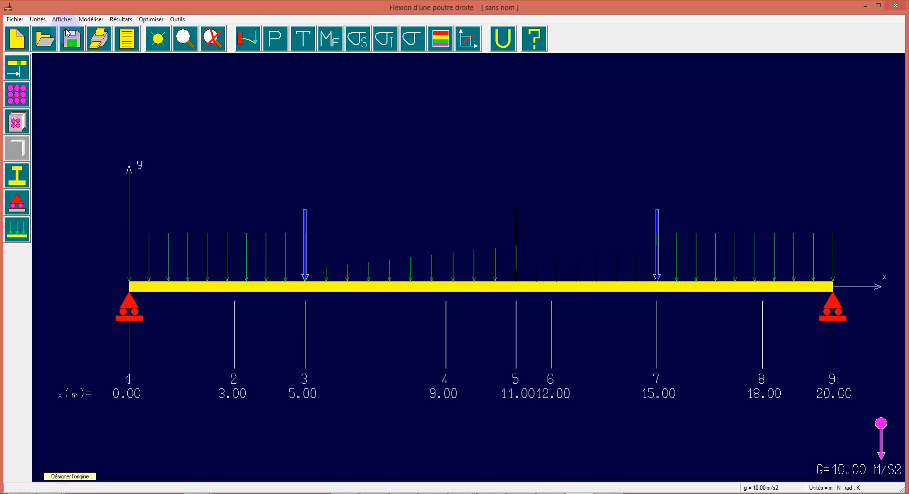
{"action": "key", "text": "Escape"}
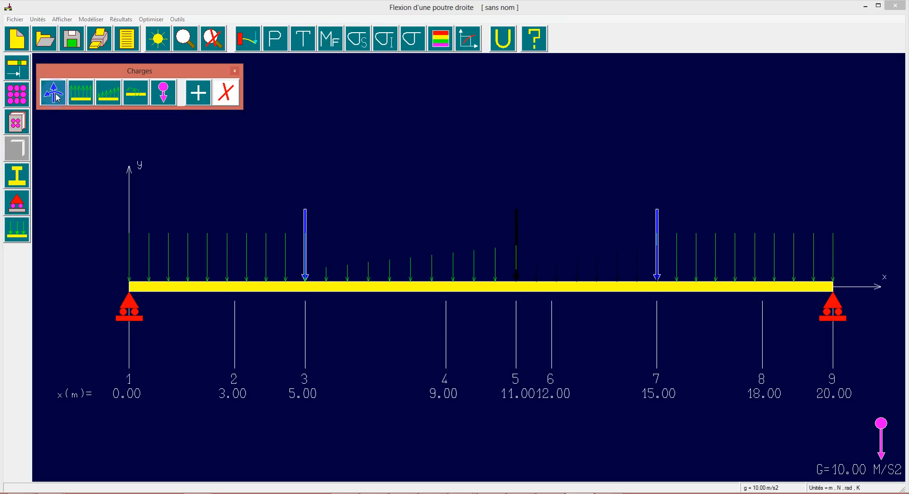
{"action": "left_click", "coordinate": [85, 92]}
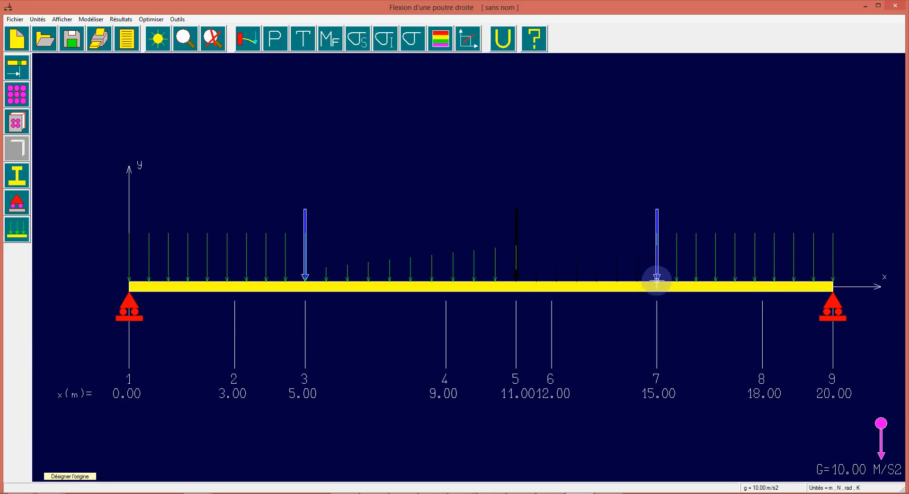
{"action": "left_click", "coordinate": [657, 281]}
{"action": "left_click", "coordinate": [519, 281]}
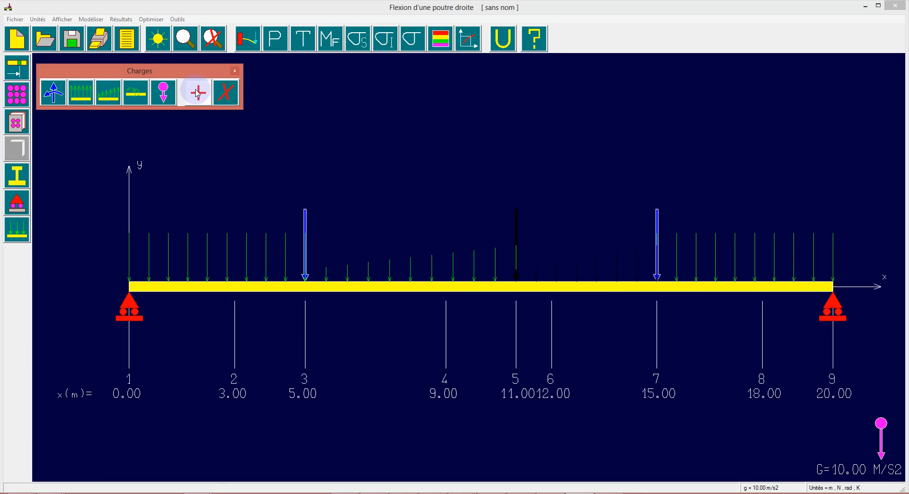
Apply a linearly distributed load from -50 N/m at node 7 to -150 N/m at node 5, and finish defining loads
{"action": "left_click", "coordinate": [108, 92]}
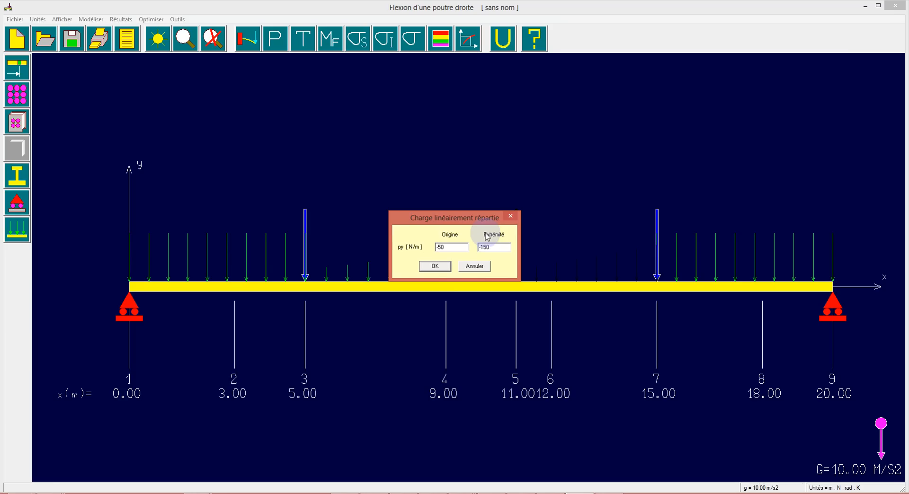
{"action": "left_click", "coordinate": [435, 266]}
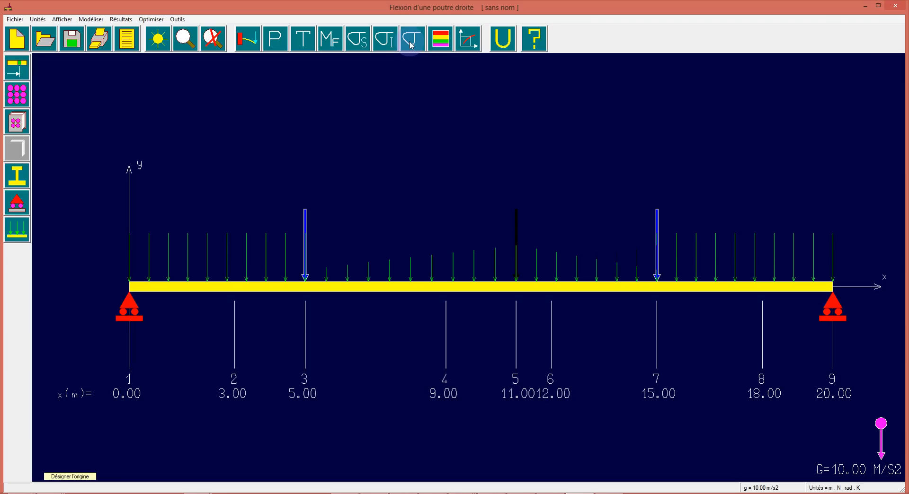
{"action": "left_click", "coordinate": [250, 40]}
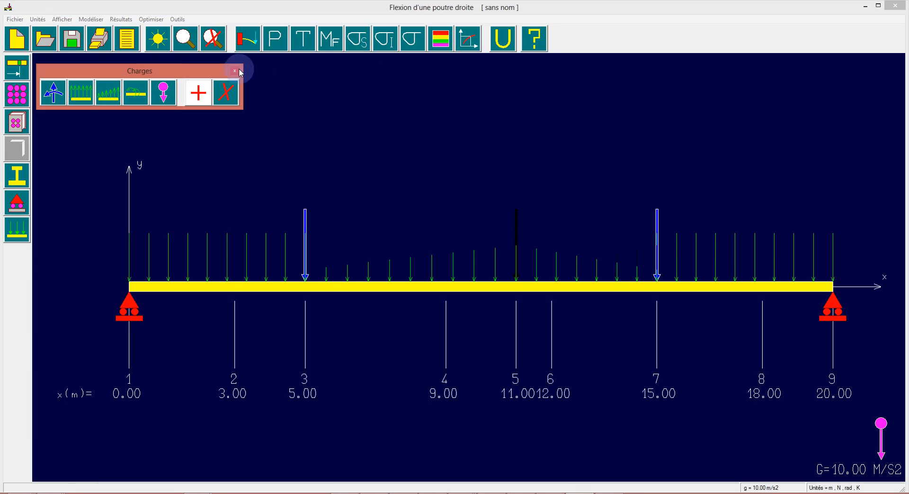
{"action": "left_click", "coordinate": [235, 71]}
Examine the deflection, slope and shear force diagrams of the loaded beam
{"action": "left_click", "coordinate": [247, 40]}
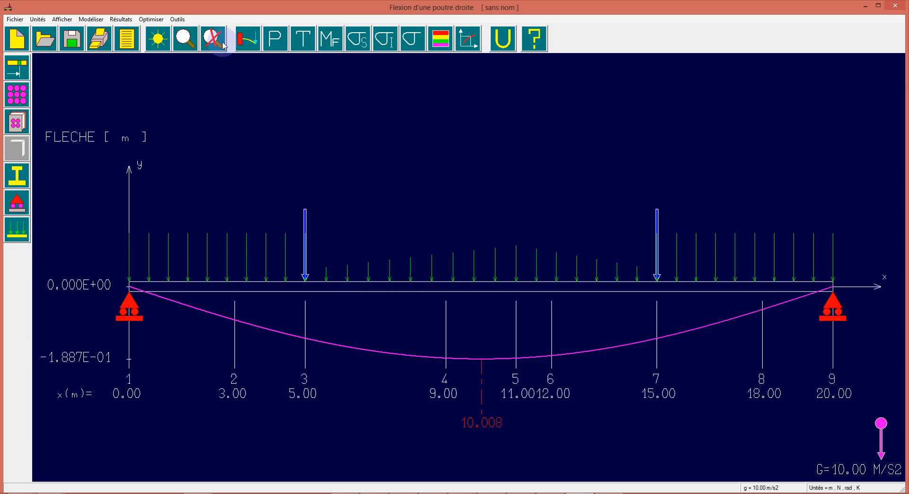
{"action": "left_click", "coordinate": [275, 45]}
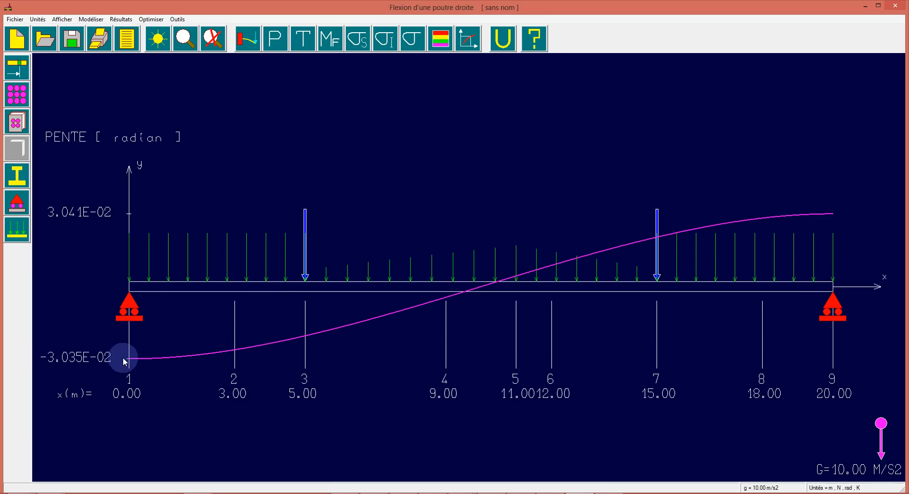
{"action": "left_click", "coordinate": [246, 39]}
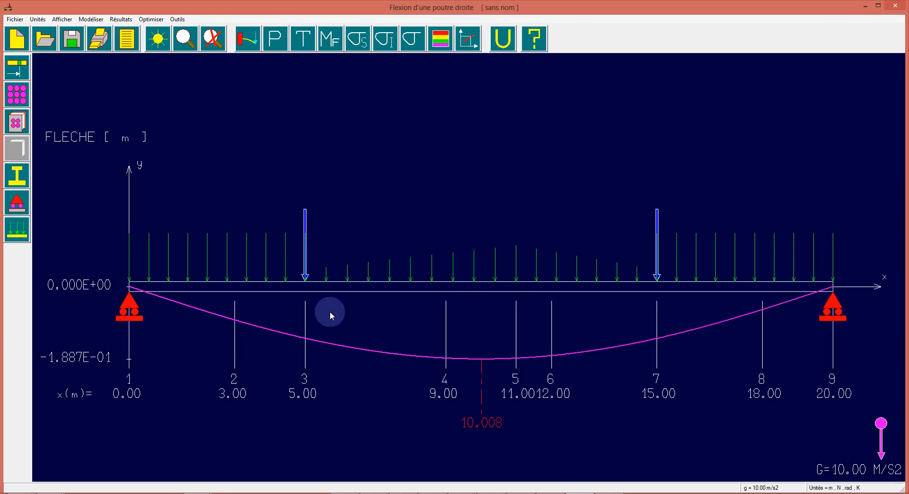
{"action": "left_click", "coordinate": [275, 38]}
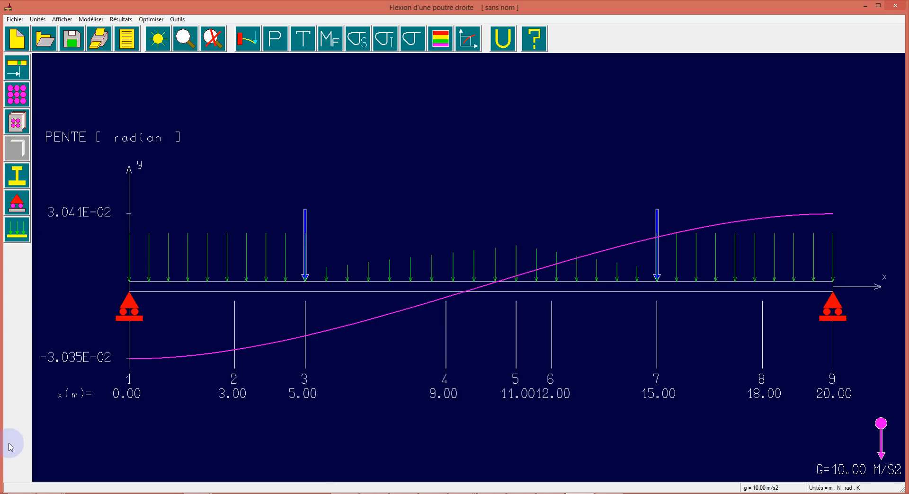
{"action": "left_click", "coordinate": [304, 39]}
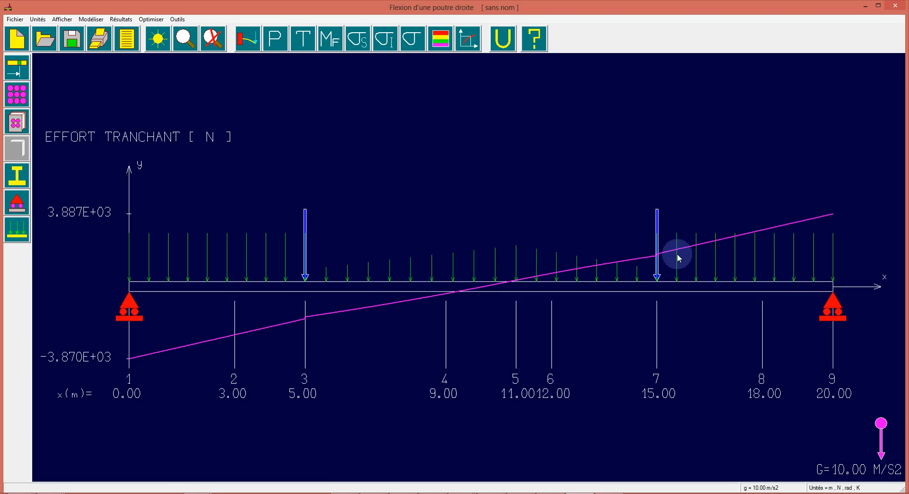
Compare the beam's bending moment diagram with its shear force diagram
{"action": "left_click", "coordinate": [330, 37]}
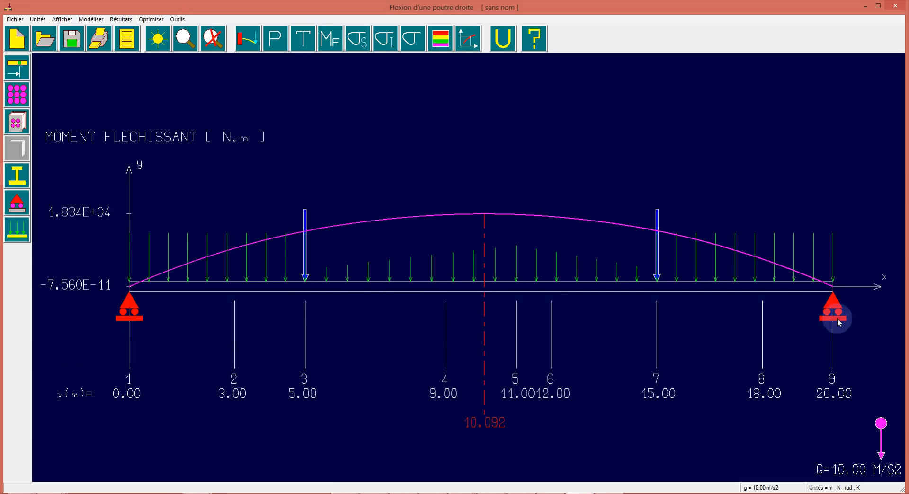
{"action": "left_click", "coordinate": [304, 39]}
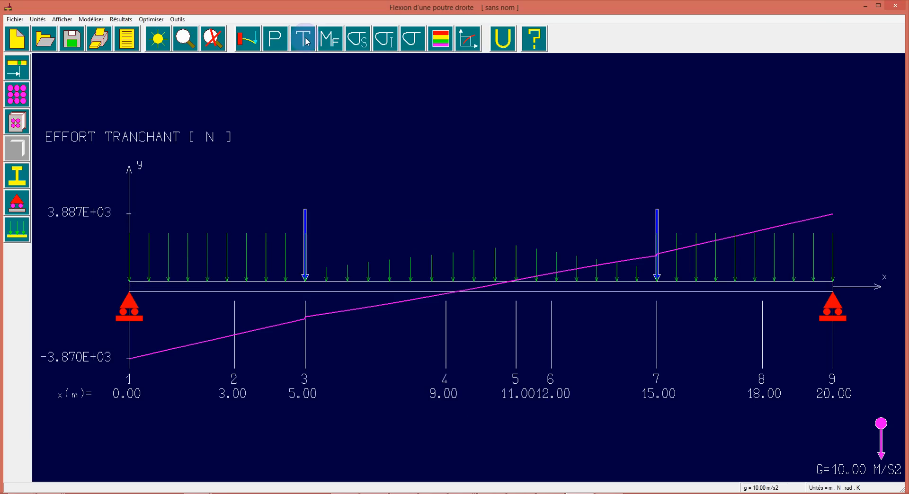
{"action": "left_click", "coordinate": [324, 39]}
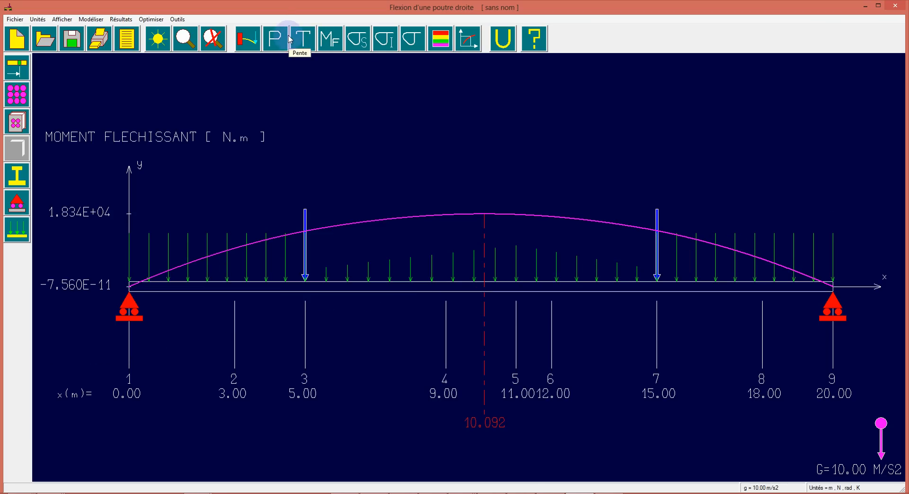
{"action": "left_click", "coordinate": [301, 41]}
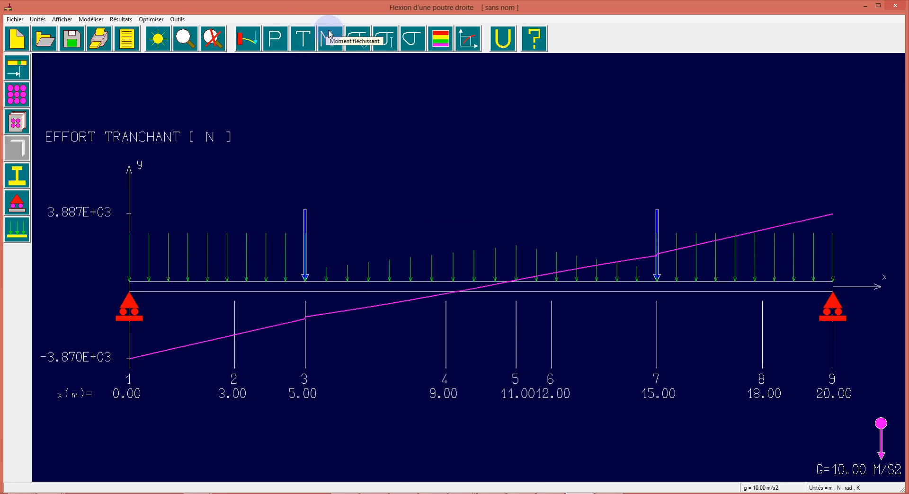
{"action": "left_click", "coordinate": [324, 42]}
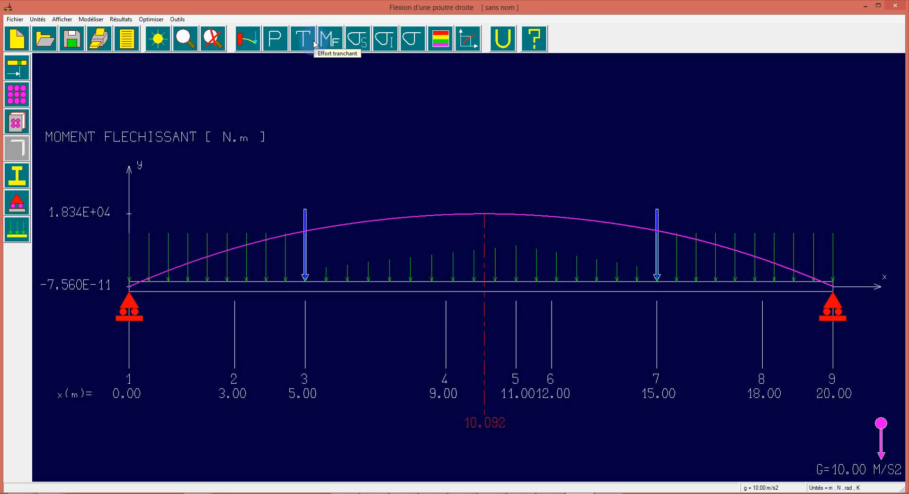
{"action": "left_click", "coordinate": [303, 45]}
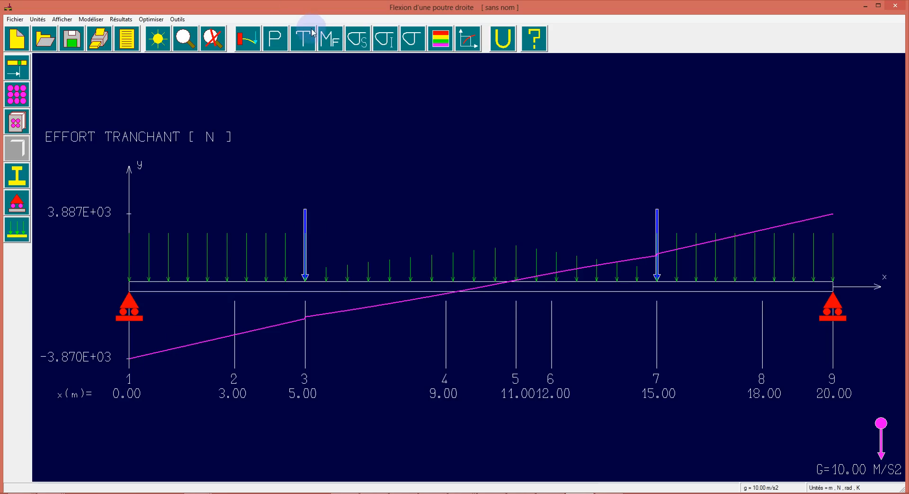
{"action": "left_click", "coordinate": [326, 38]}
{"action": "left_click", "coordinate": [300, 45]}
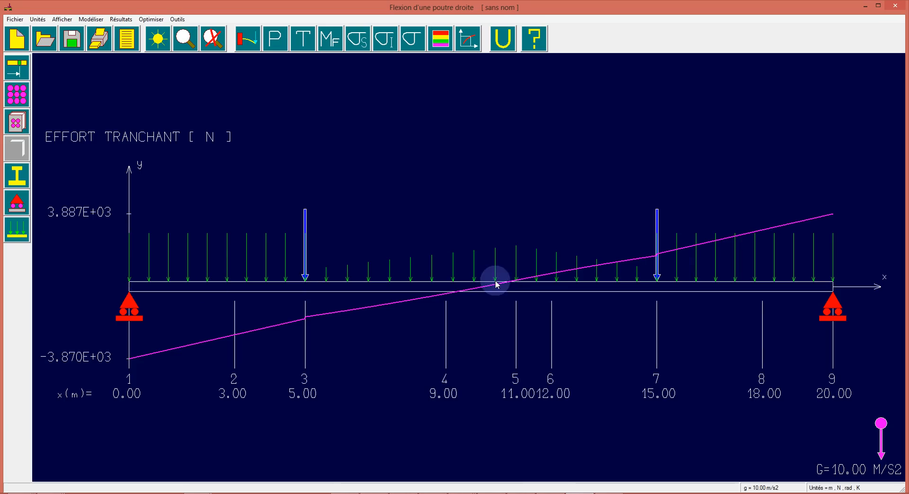
{"action": "left_click", "coordinate": [330, 38]}
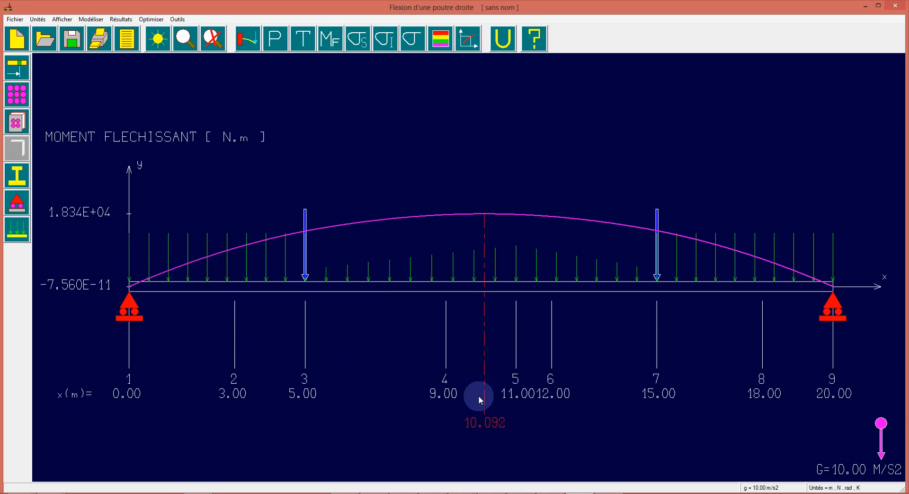
{"action": "left_click", "coordinate": [303, 40]}
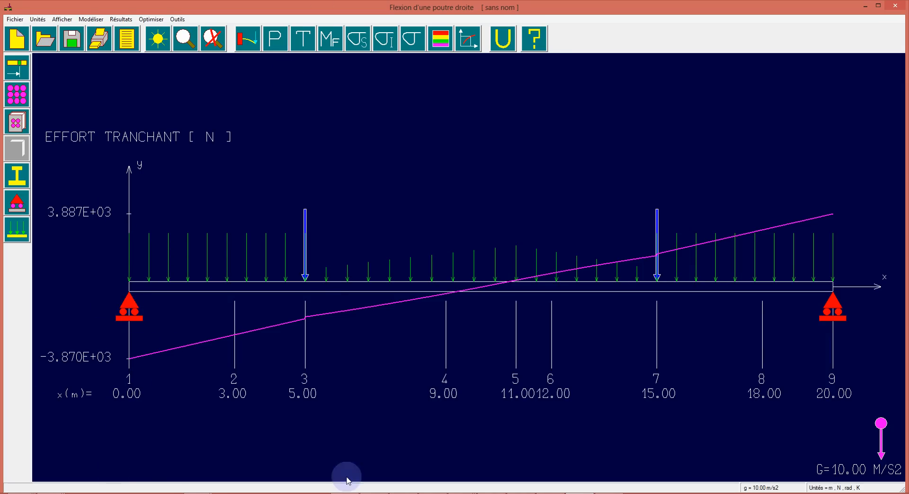
{"action": "left_click", "coordinate": [325, 37]}
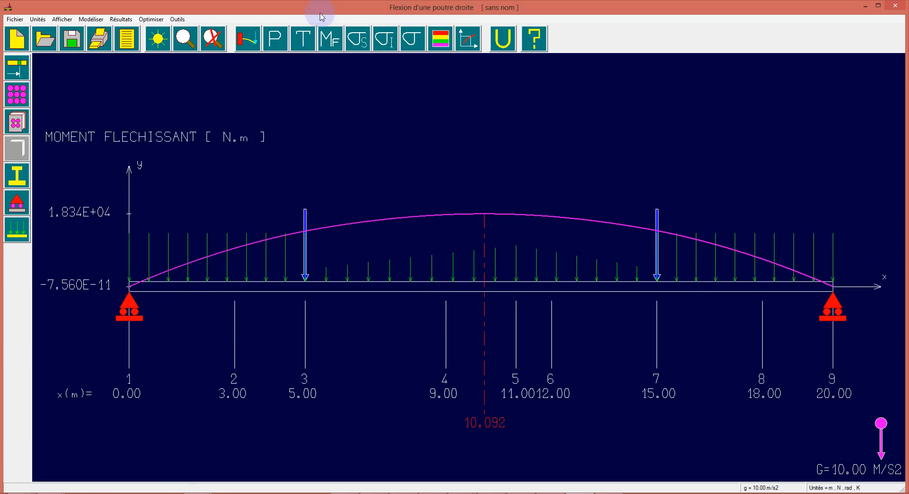
Examine the normal stress diagrams for the upper fibre, lower fibre and both fibres together, plus the normal iso-stress map
{"action": "left_click", "coordinate": [353, 41]}
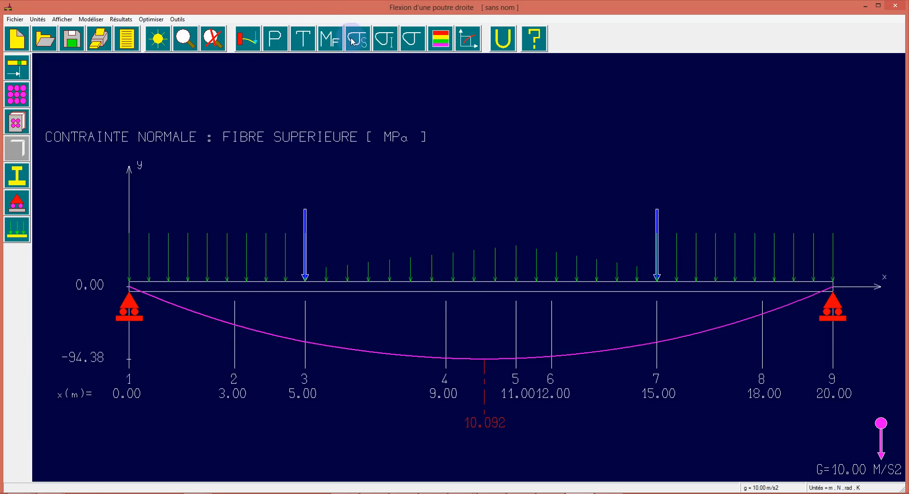
{"action": "left_click", "coordinate": [383, 43]}
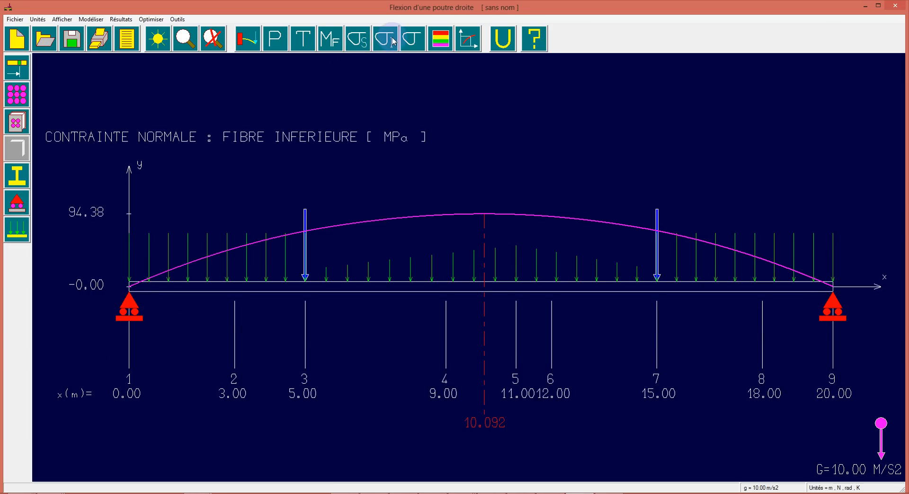
{"action": "left_click", "coordinate": [412, 38]}
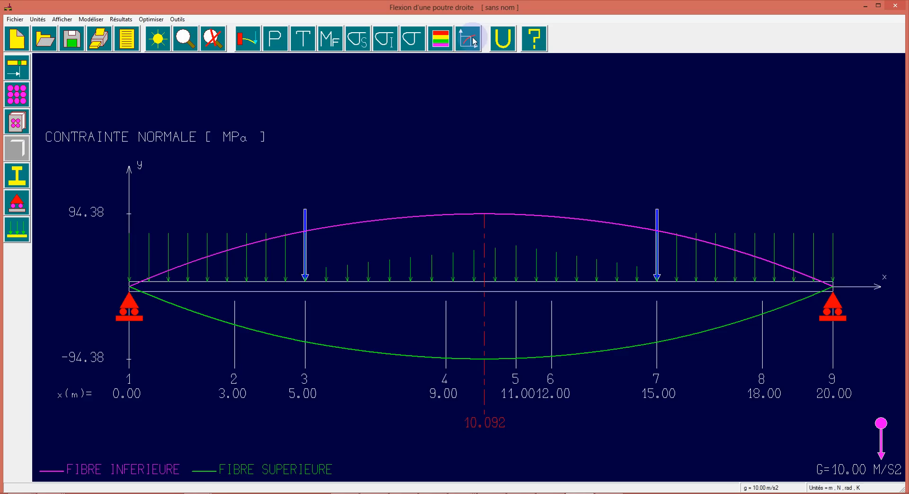
{"action": "left_click", "coordinate": [441, 41]}
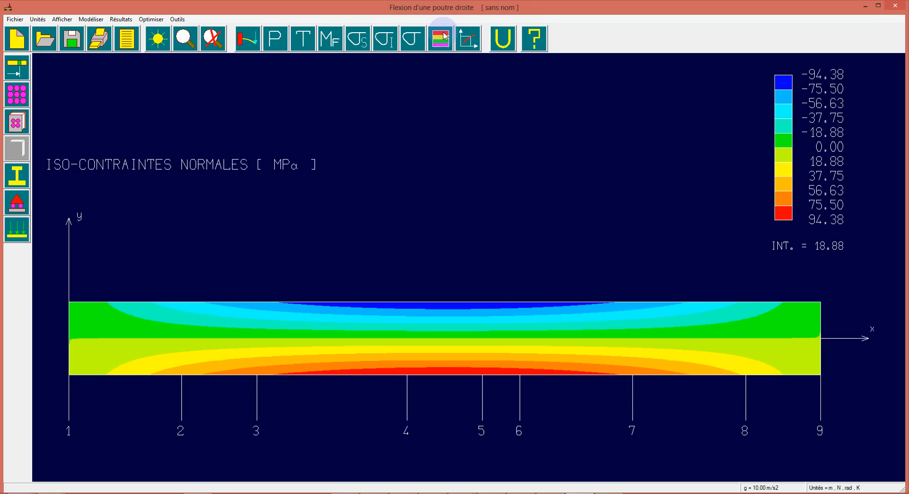
Open the calculation report and review its problem data: material, nodes, cross-section, supports and load cases
{"action": "left_click", "coordinate": [127, 39]}
{"action": "scroll", "coordinate": [549, 208], "scroll_direction": "down", "scroll_amount": 15}
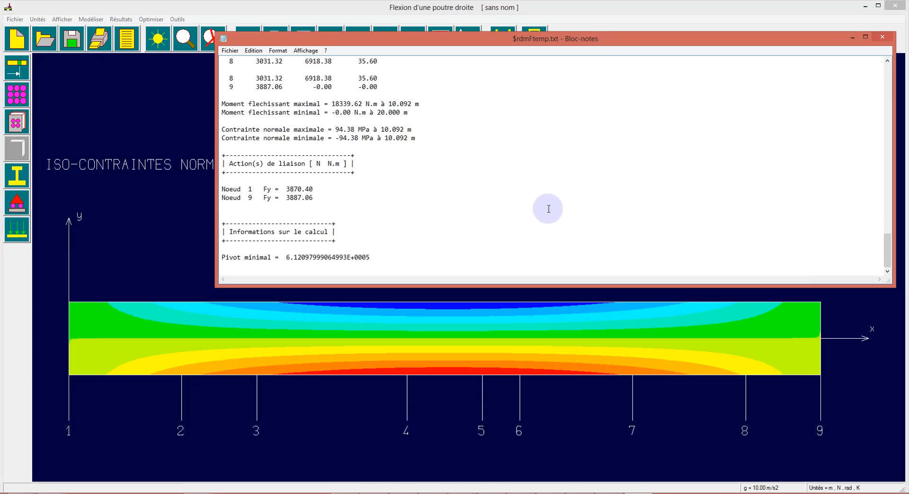
{"action": "scroll", "coordinate": [408, 203], "scroll_direction": "up", "scroll_amount": 4}
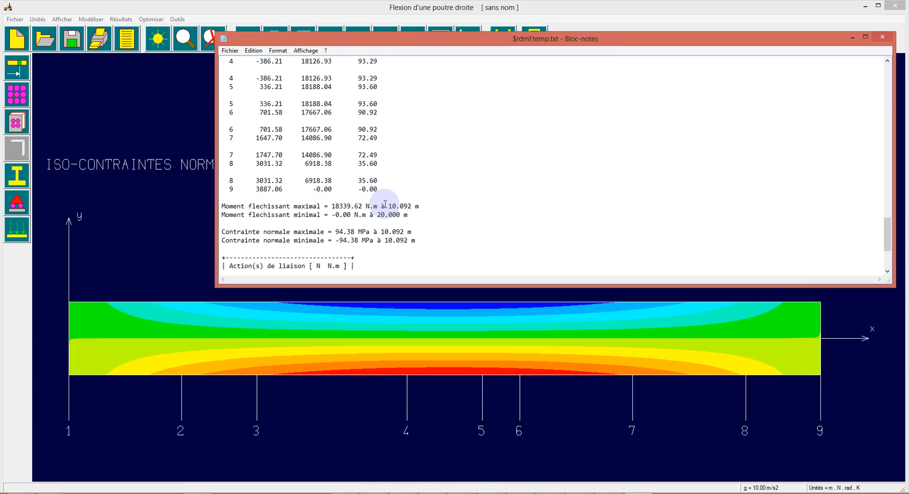
{"action": "scroll", "coordinate": [329, 220], "scroll_direction": "up", "scroll_amount": 20}
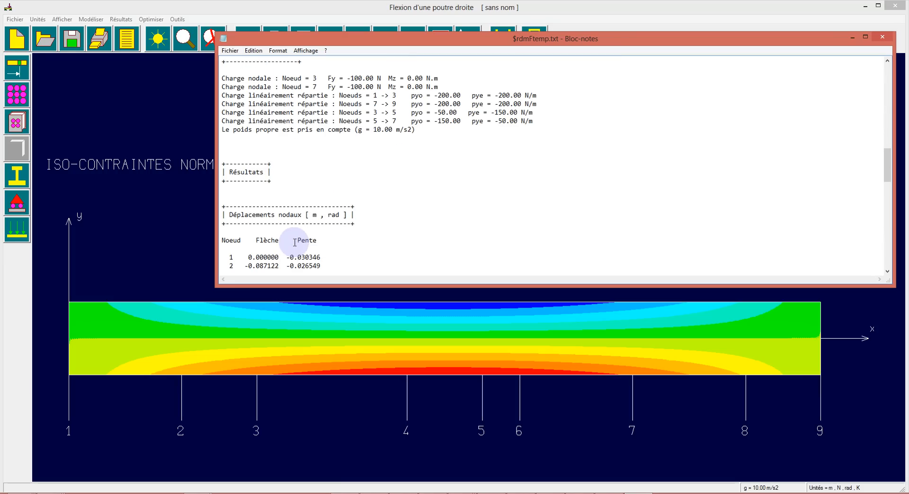
{"action": "scroll", "coordinate": [284, 190], "scroll_direction": "up", "scroll_amount": 10}
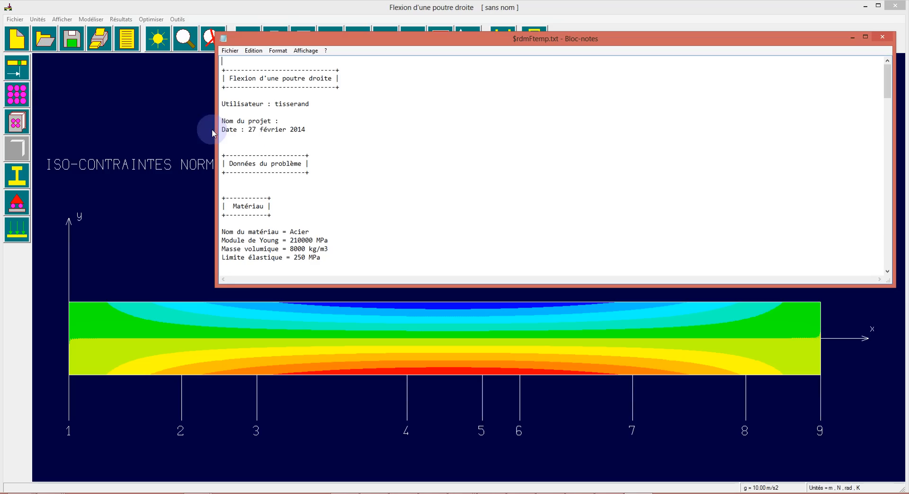
{"action": "scroll", "coordinate": [293, 146], "scroll_direction": "down", "scroll_amount": 3}
{"action": "scroll", "coordinate": [293, 146], "scroll_direction": "down", "scroll_amount": 1}
{"action": "scroll", "coordinate": [292, 145], "scroll_direction": "up", "scroll_amount": 1}
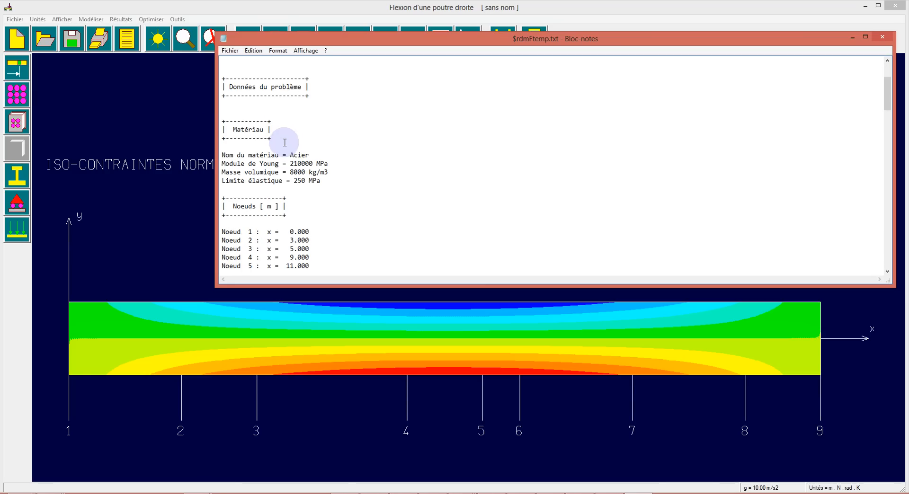
{"action": "scroll", "coordinate": [238, 81], "scroll_direction": "down", "scroll_amount": 1}
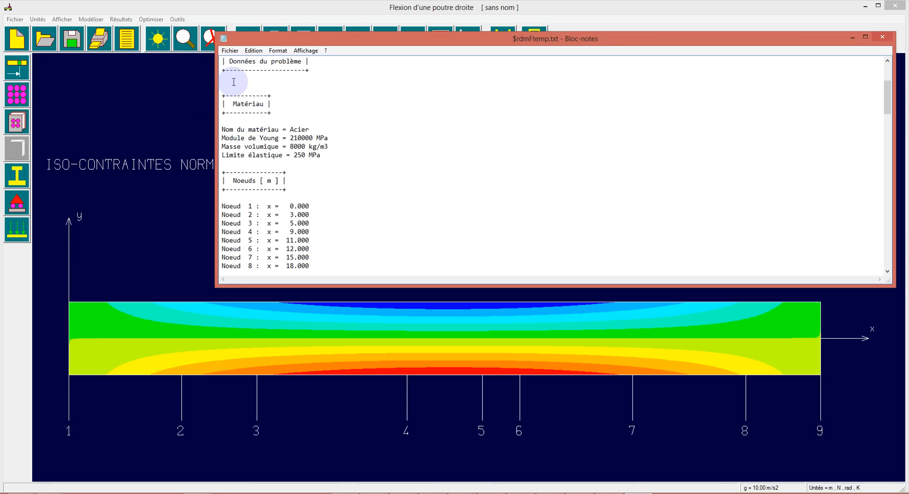
{"action": "scroll", "coordinate": [252, 117], "scroll_direction": "down", "scroll_amount": 2}
{"action": "scroll", "coordinate": [257, 90], "scroll_direction": "down", "scroll_amount": 4}
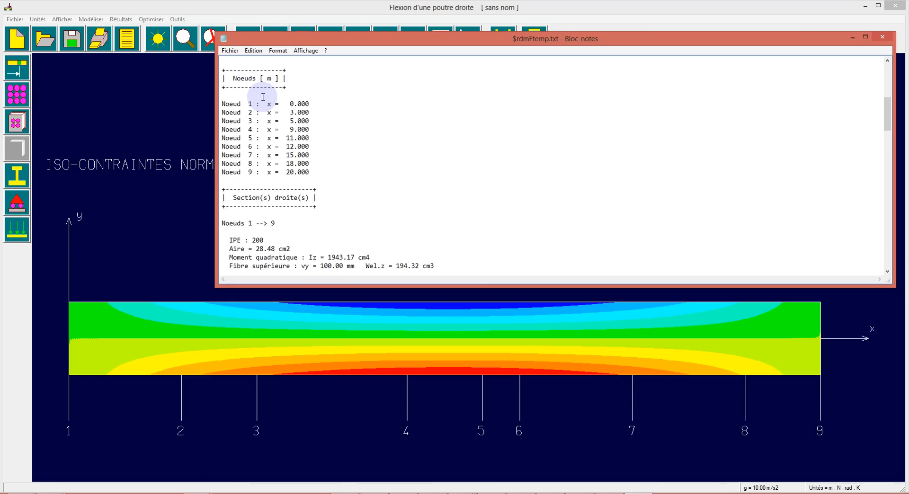
{"action": "scroll", "coordinate": [264, 104], "scroll_direction": "down", "scroll_amount": 6}
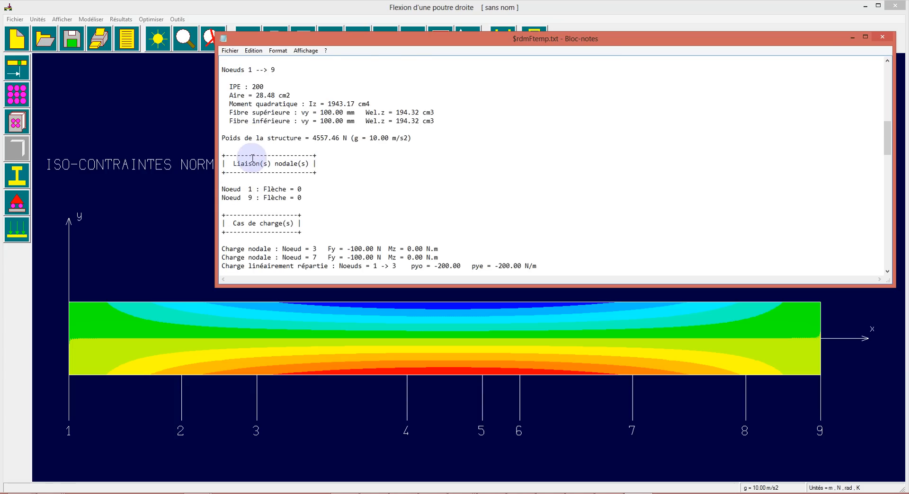
{"action": "scroll", "coordinate": [265, 130], "scroll_direction": "down", "scroll_amount": 8}
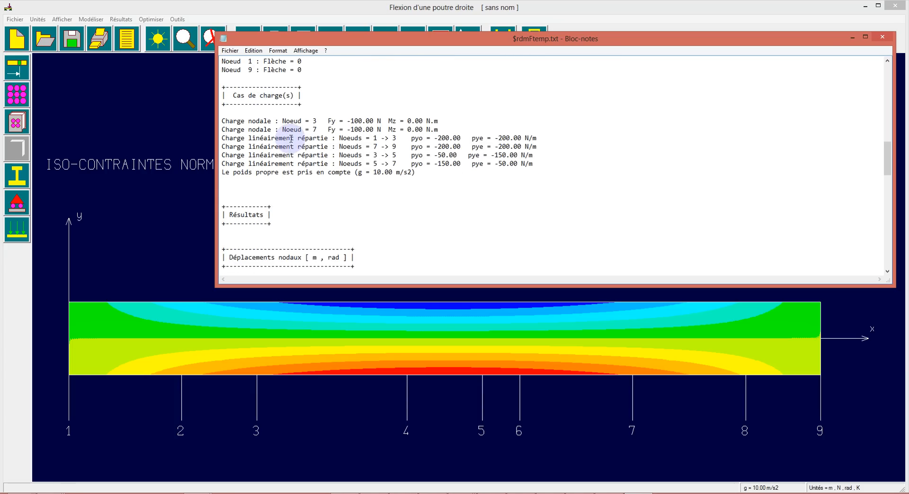
Read the nodal displacements and internal forces tables in the calculation report
{"action": "scroll", "coordinate": [264, 138], "scroll_direction": "down", "scroll_amount": 2}
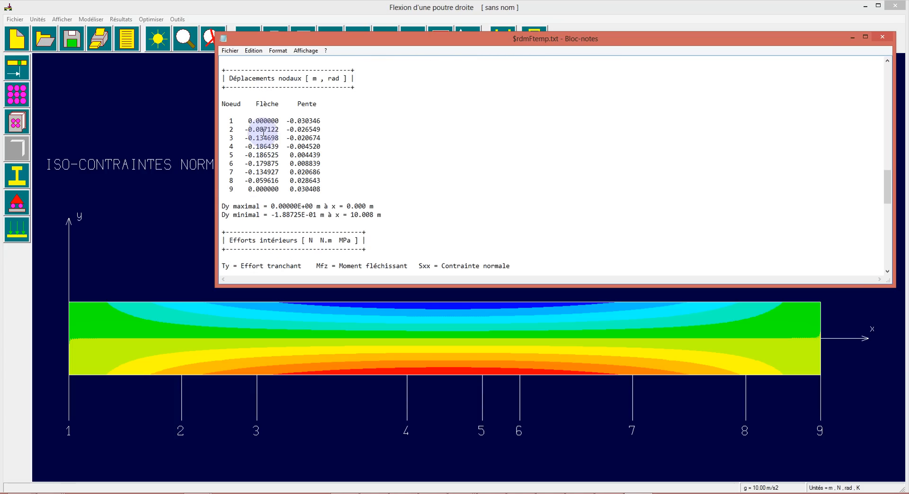
{"action": "scroll", "coordinate": [331, 137], "scroll_direction": "up", "scroll_amount": 2}
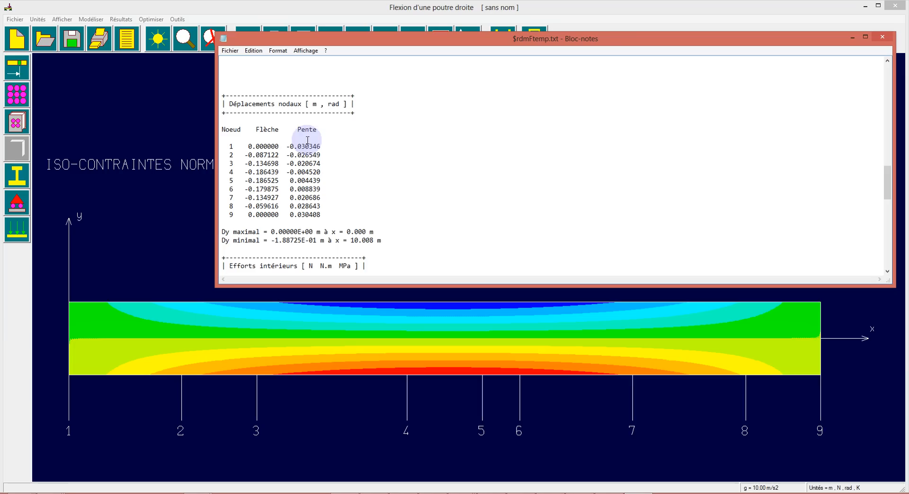
{"action": "scroll", "coordinate": [243, 119], "scroll_direction": "down", "scroll_amount": 3}
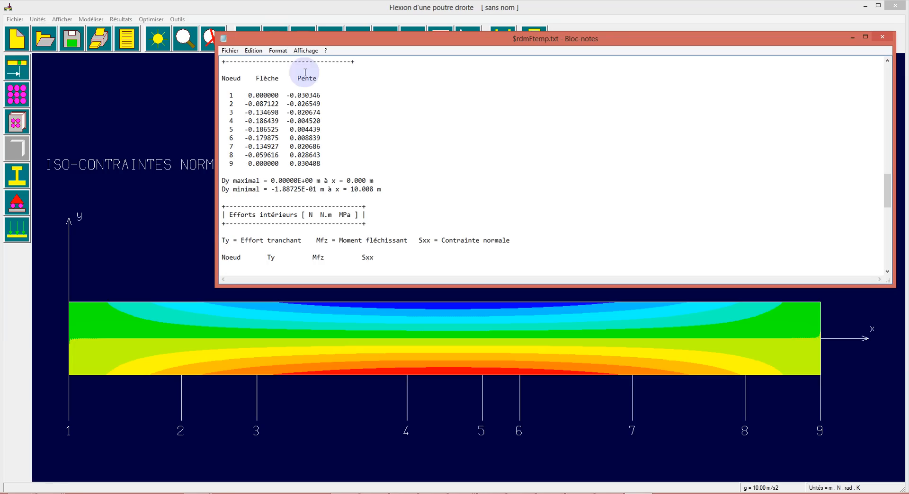
{"action": "scroll", "coordinate": [297, 174], "scroll_direction": "down", "scroll_amount": 2}
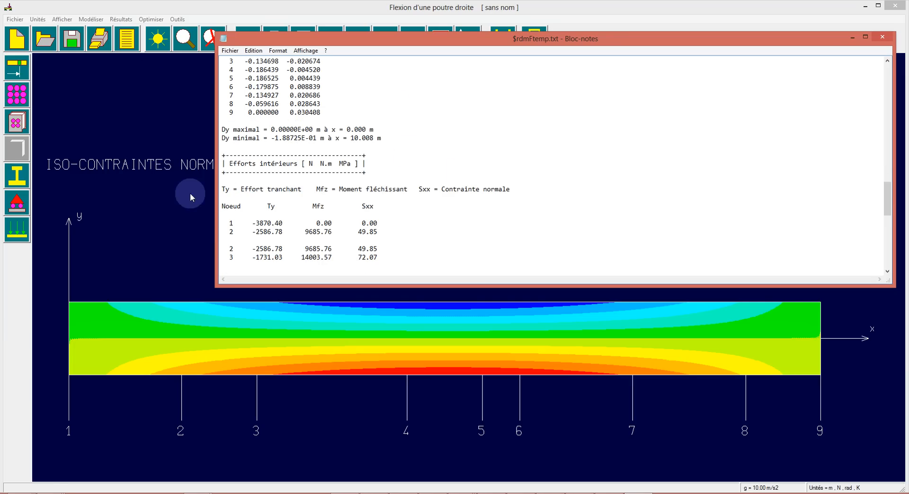
{"action": "scroll", "coordinate": [300, 189], "scroll_direction": "down", "scroll_amount": 4}
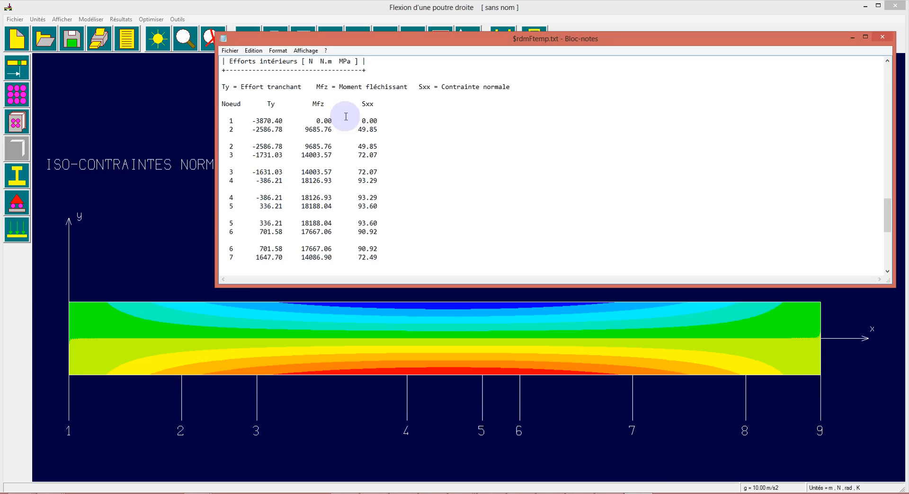
{"action": "scroll", "coordinate": [335, 172], "scroll_direction": "down", "scroll_amount": 3}
{"action": "scroll", "coordinate": [321, 155], "scroll_direction": "down", "scroll_amount": 4}
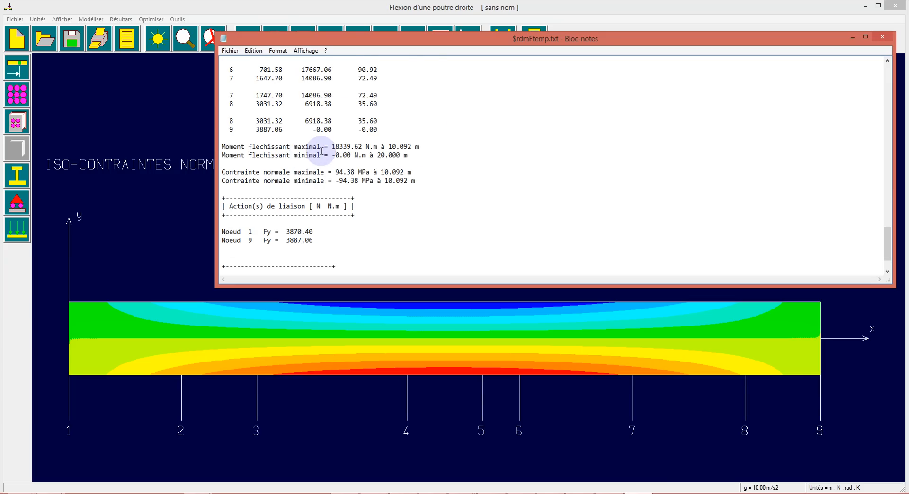
Examine the maximum bending moment, maximum normal stress and support reactions at the end of the report
{"action": "left_click_drag", "start_coordinate": [324, 147], "coordinate": [404, 146]}
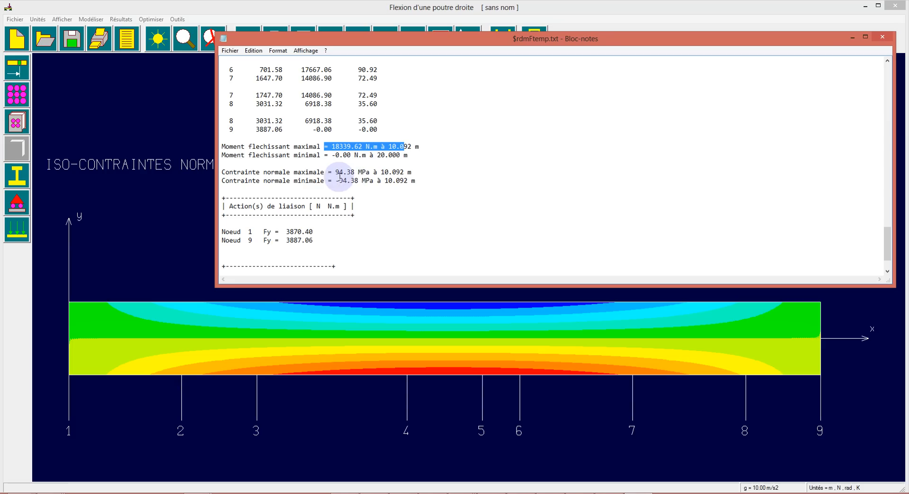
{"action": "left_click_drag", "start_coordinate": [325, 172], "coordinate": [433, 173]}
{"action": "left_click", "coordinate": [377, 223]}
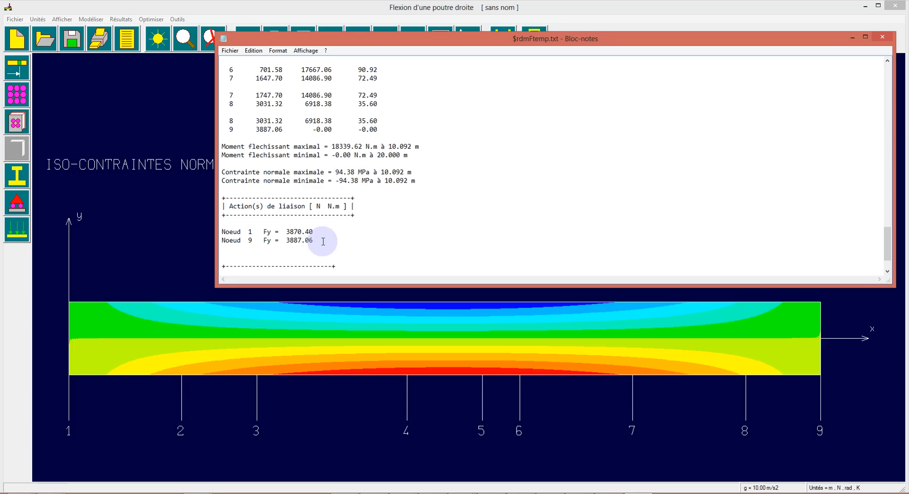
{"action": "left_click_drag", "start_coordinate": [376, 241], "coordinate": [182, 220]}
{"action": "left_click", "coordinate": [378, 227]}
{"action": "scroll", "coordinate": [381, 225], "scroll_direction": "down", "scroll_amount": 2}
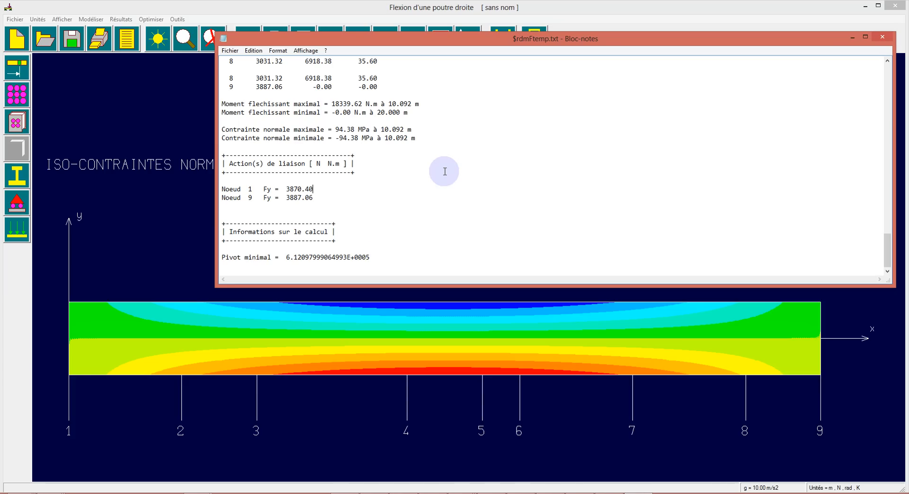
Close the calculation report and display the beam's deflection diagram
{"action": "scroll", "coordinate": [435, 234], "scroll_direction": "up", "scroll_amount": 20}
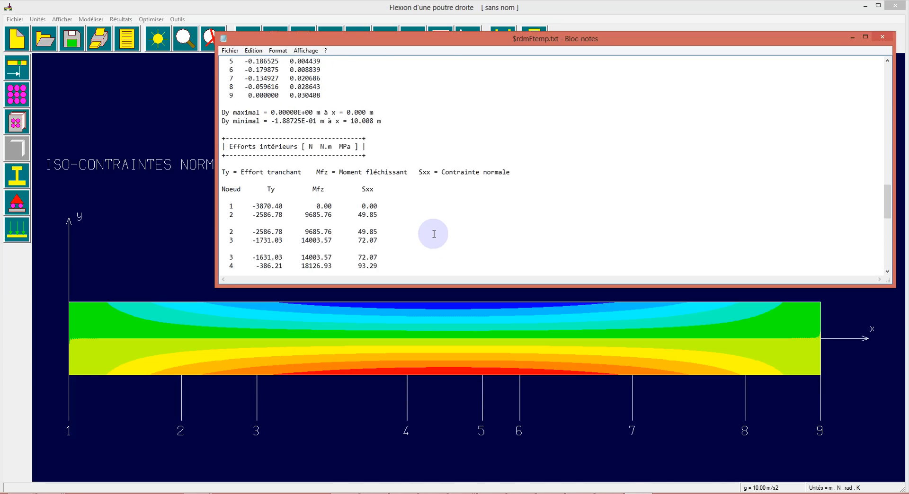
{"action": "left_click", "coordinate": [883, 38]}
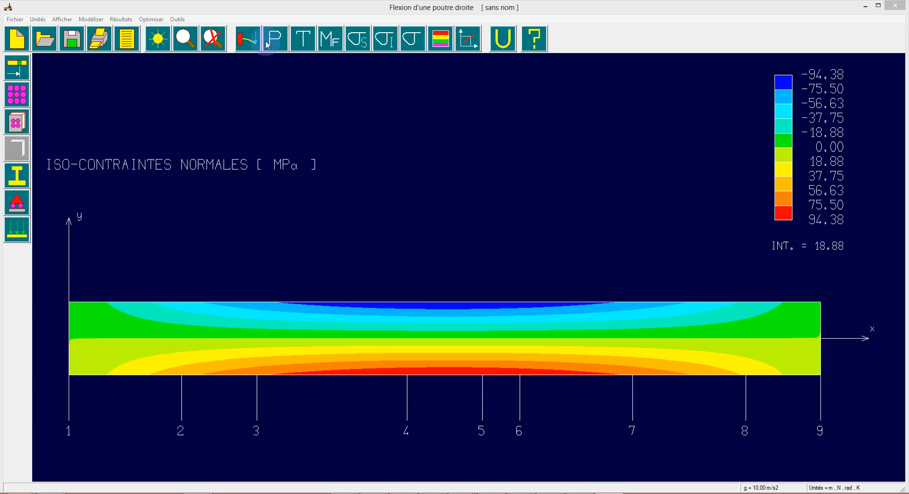
{"action": "left_click", "coordinate": [247, 38]}
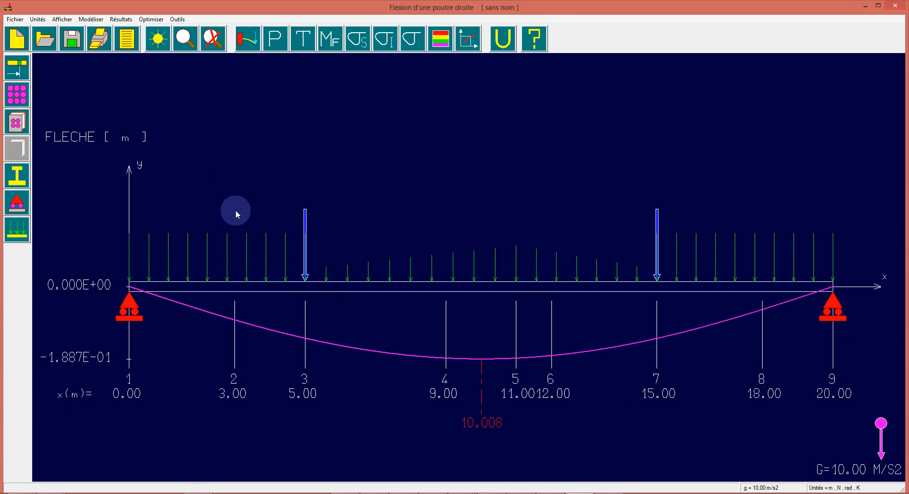